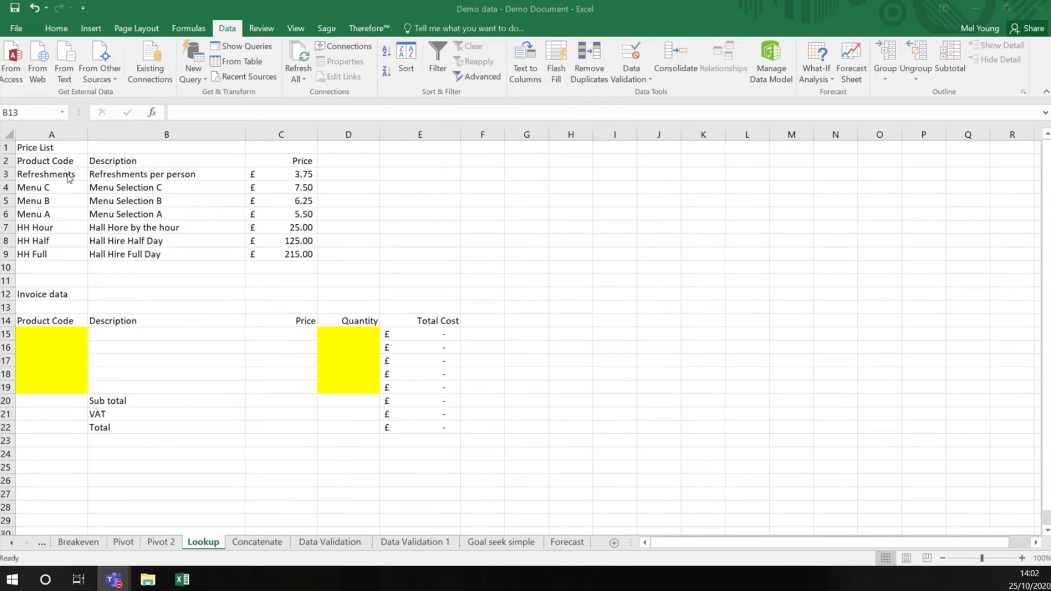
Step: Select the price list A2:C9, including the Product Code header row
{"action": "left_click_drag", "start_coordinate": [31, 161], "coordinate": [262, 256]}
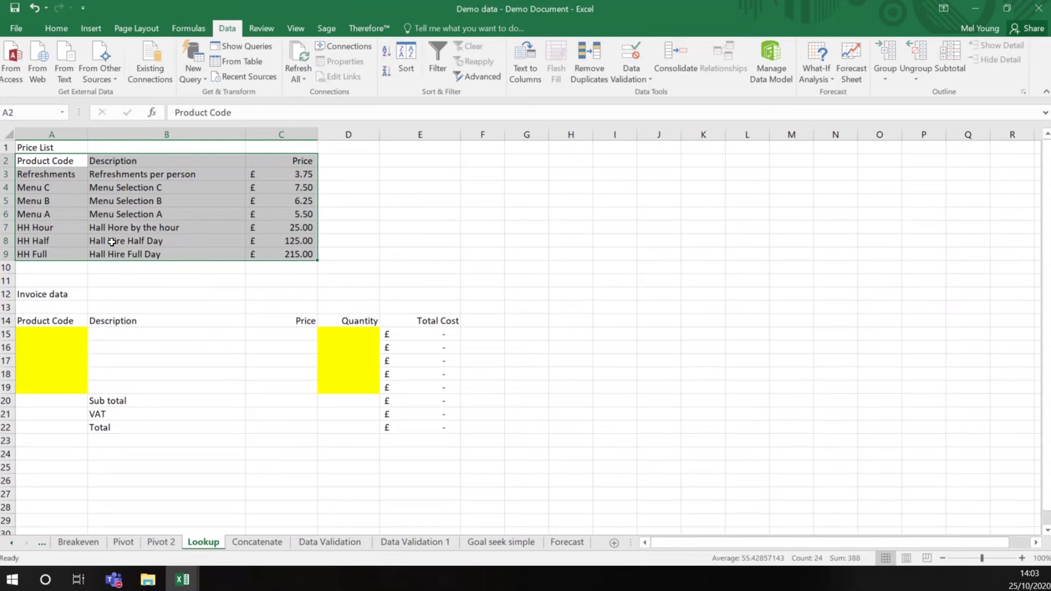
Step: Sort the price list A to Z by Product Code, treating the first row as headers
{"action": "left_click", "coordinate": [413, 72]}
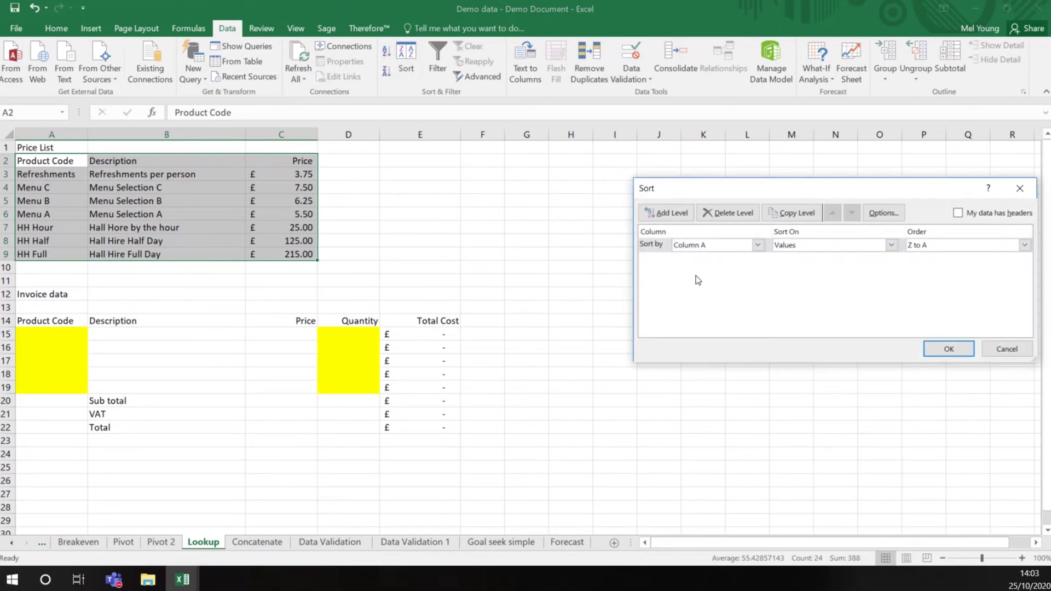
{"action": "left_click_drag", "start_coordinate": [837, 189], "coordinate": [741, 169]}
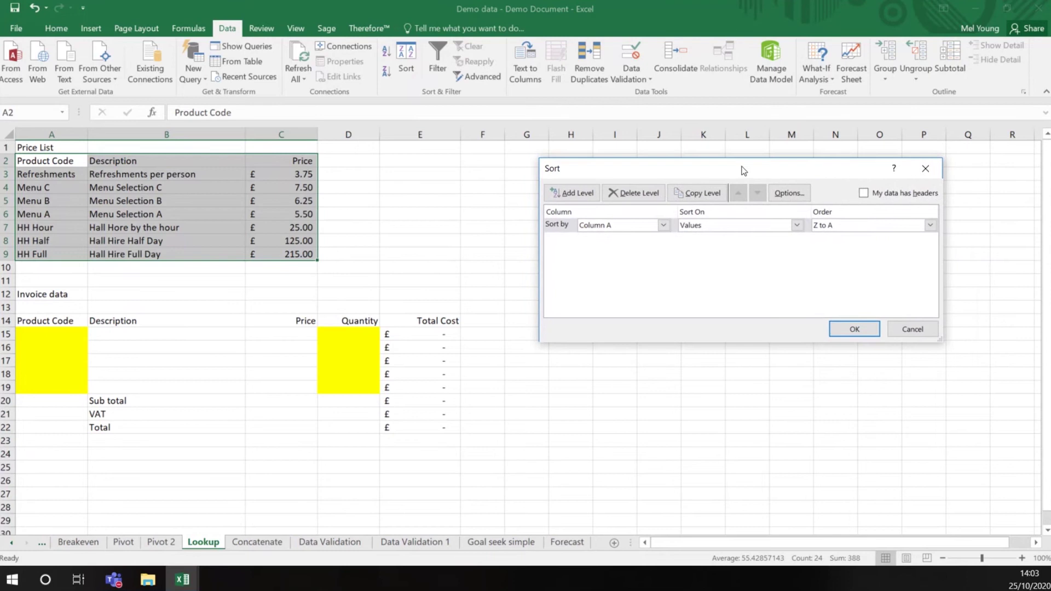
{"action": "left_click", "coordinate": [866, 194]}
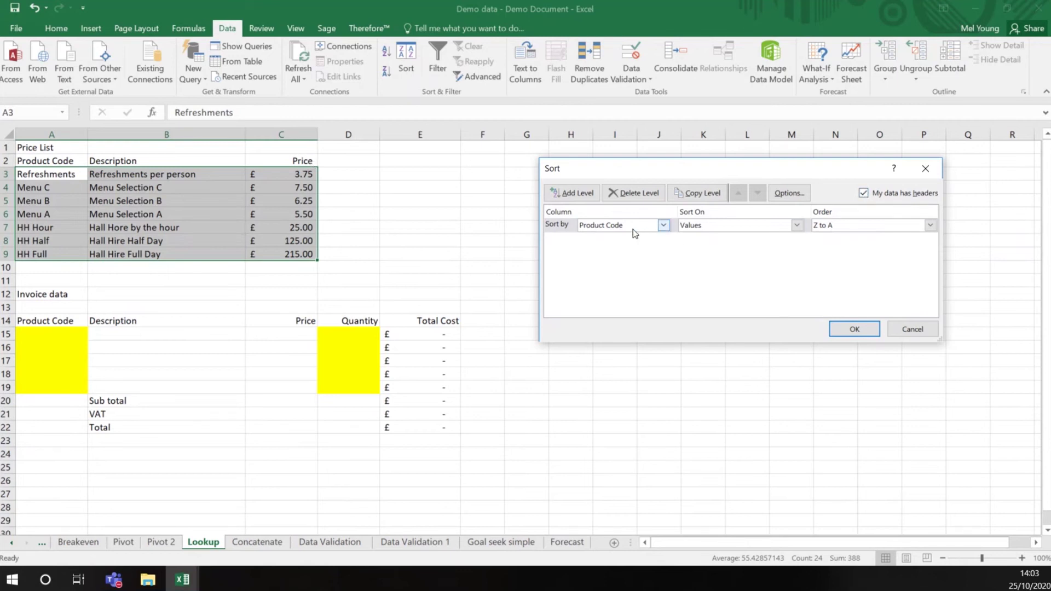
{"action": "left_click", "coordinate": [931, 226]}
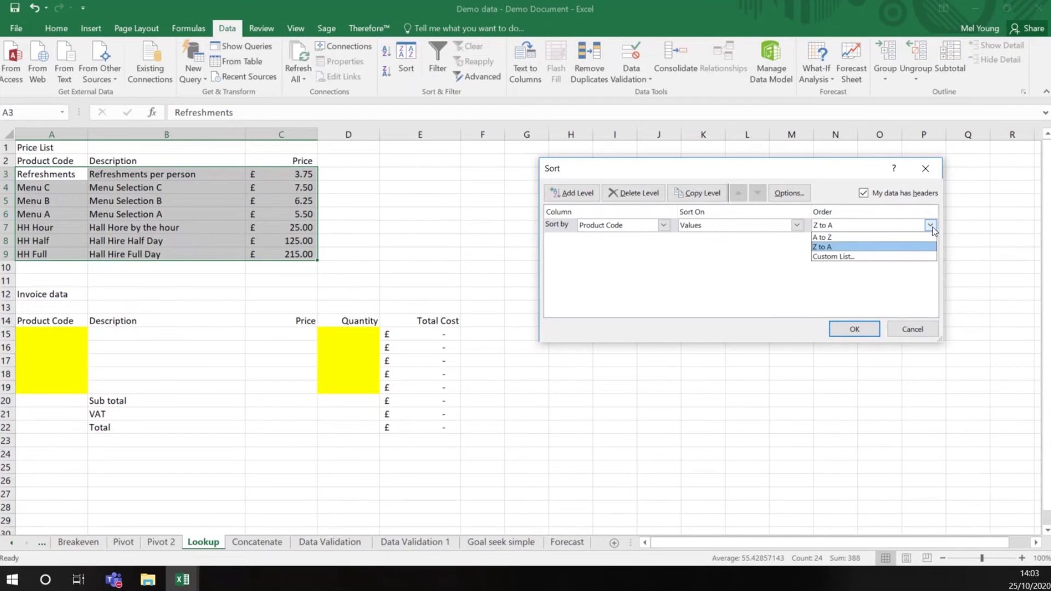
{"action": "left_click", "coordinate": [834, 240]}
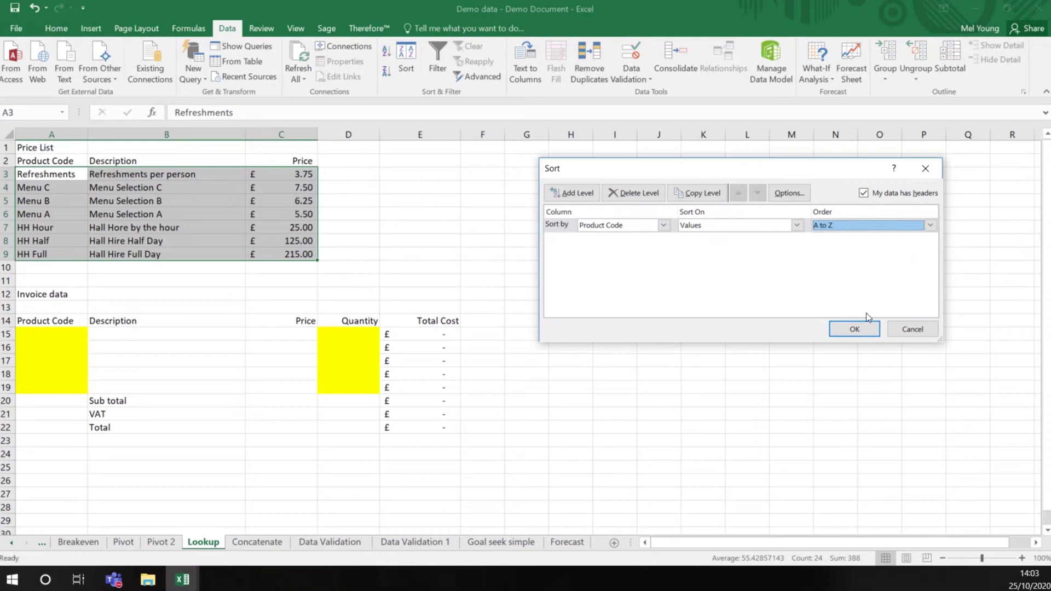
{"action": "left_click", "coordinate": [860, 331]}
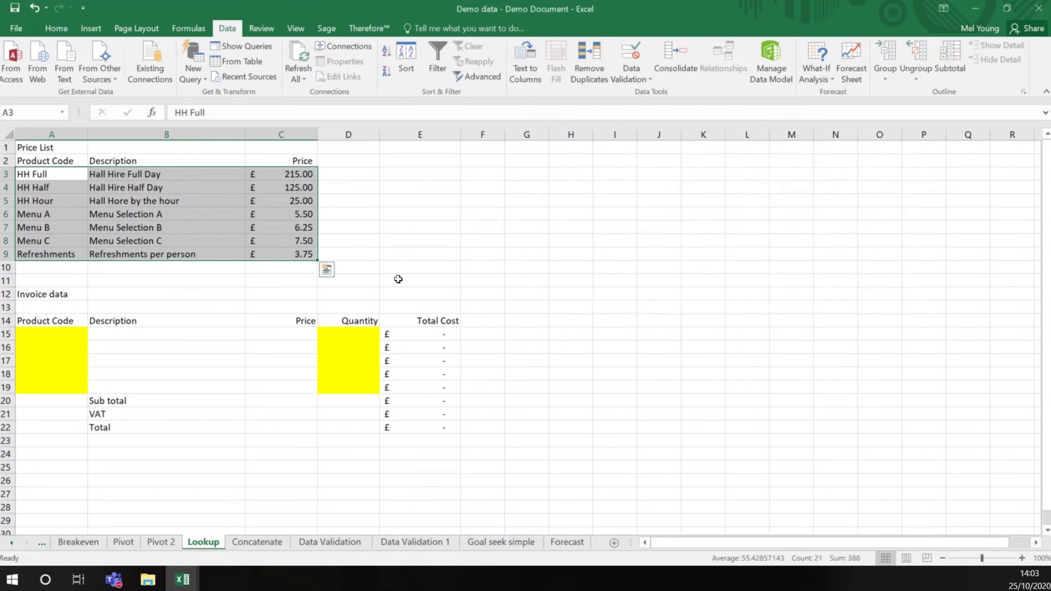
{"action": "left_click", "coordinate": [377, 268]}
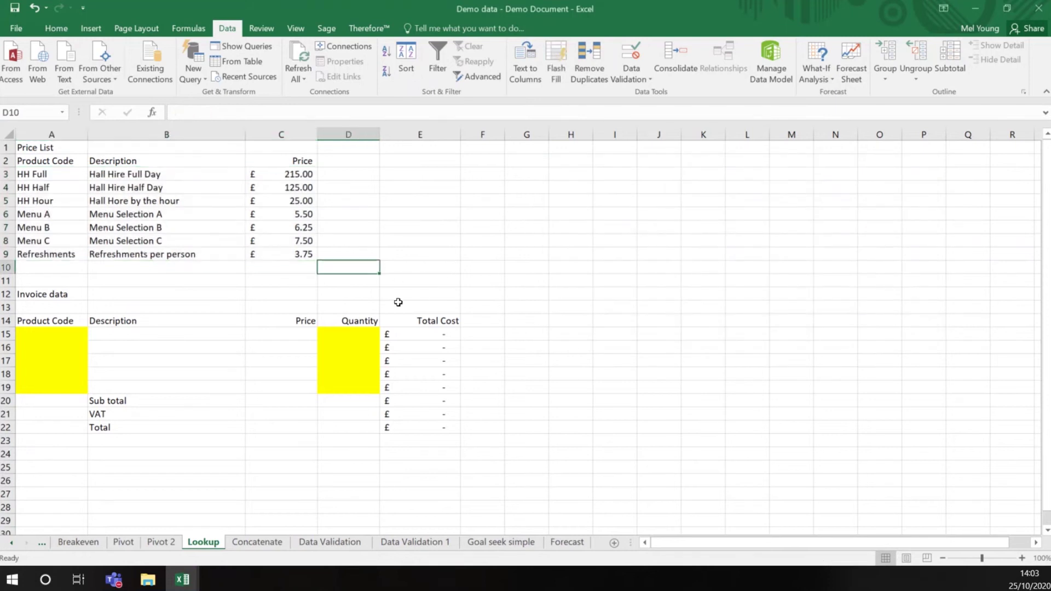
Step: Enter Menu C as the product code in cell A15
{"action": "left_click", "coordinate": [120, 333]}
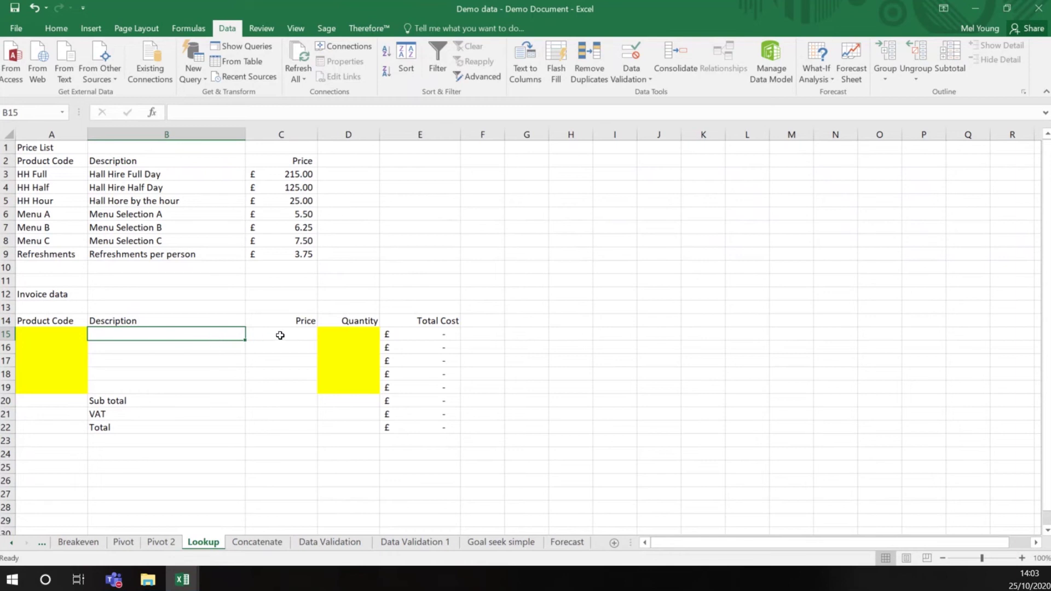
{"action": "left_click", "coordinate": [40, 335]}
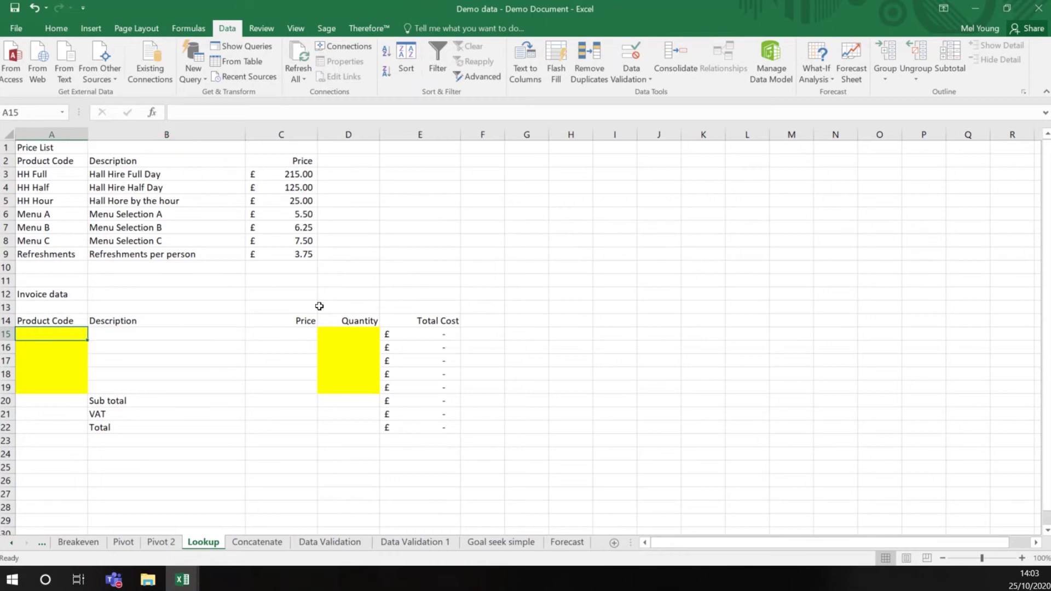
{"action": "type", "text": "Me"}
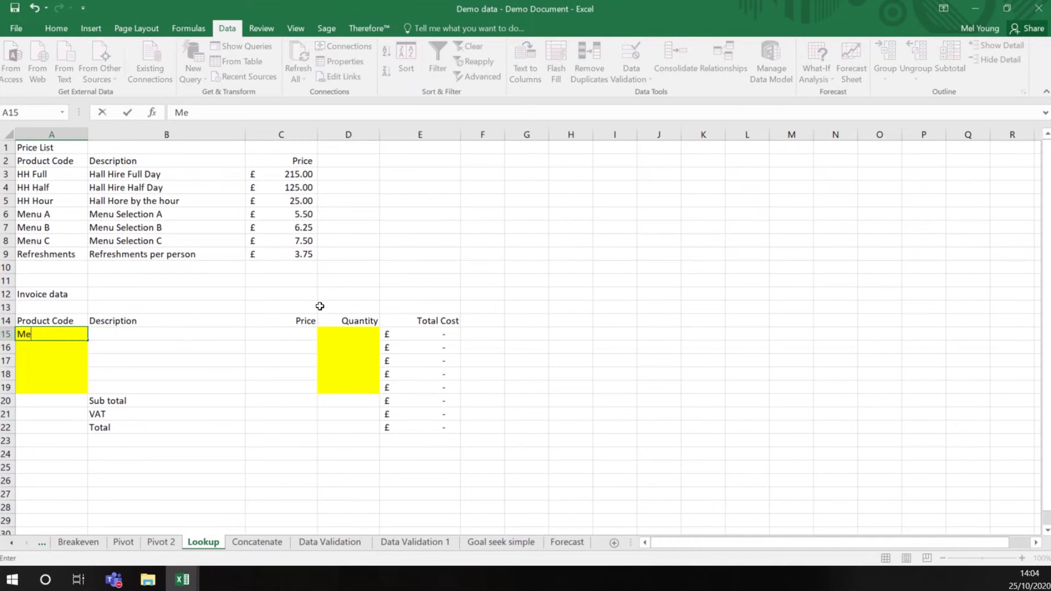
{"action": "type", "text": "nu C"}
{"action": "key", "text": "Return"}
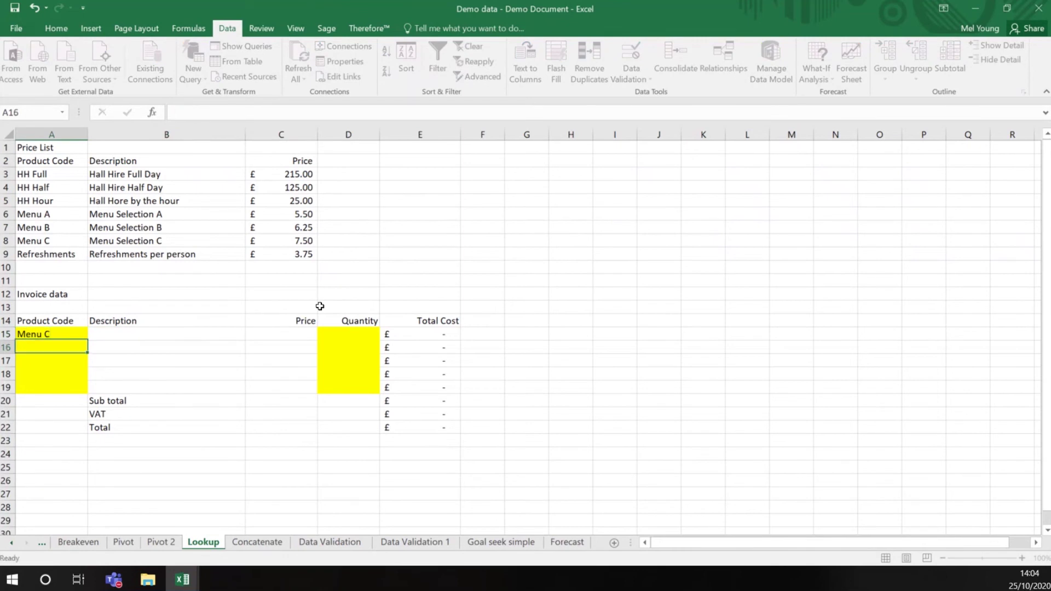
{"action": "key", "text": "Up"}
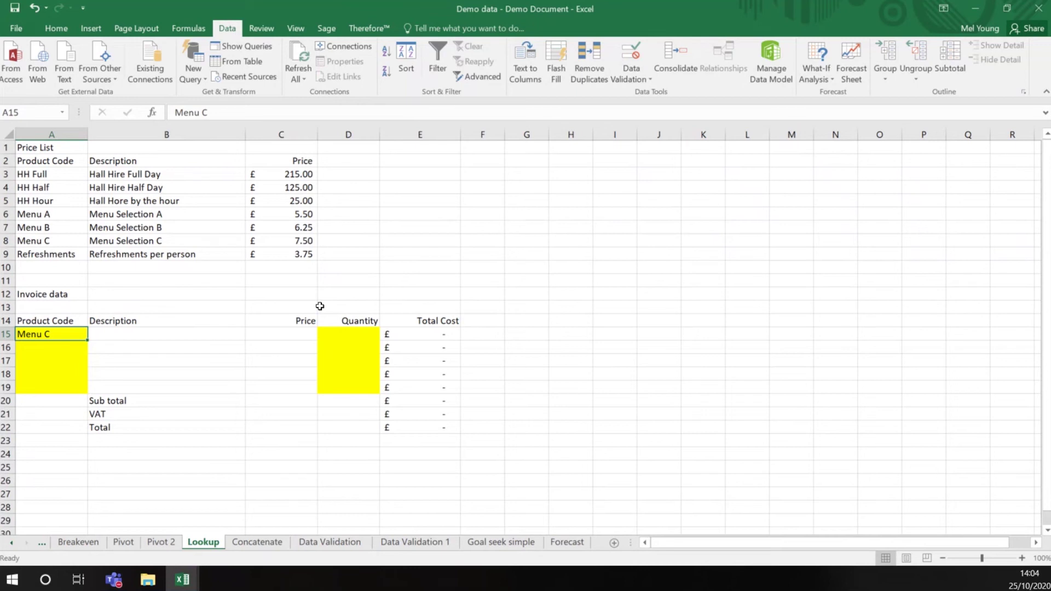
{"action": "key", "text": "Right"}
{"action": "key", "text": "Right"}
{"action": "key", "text": "Right"}
{"action": "key", "text": "Right"}
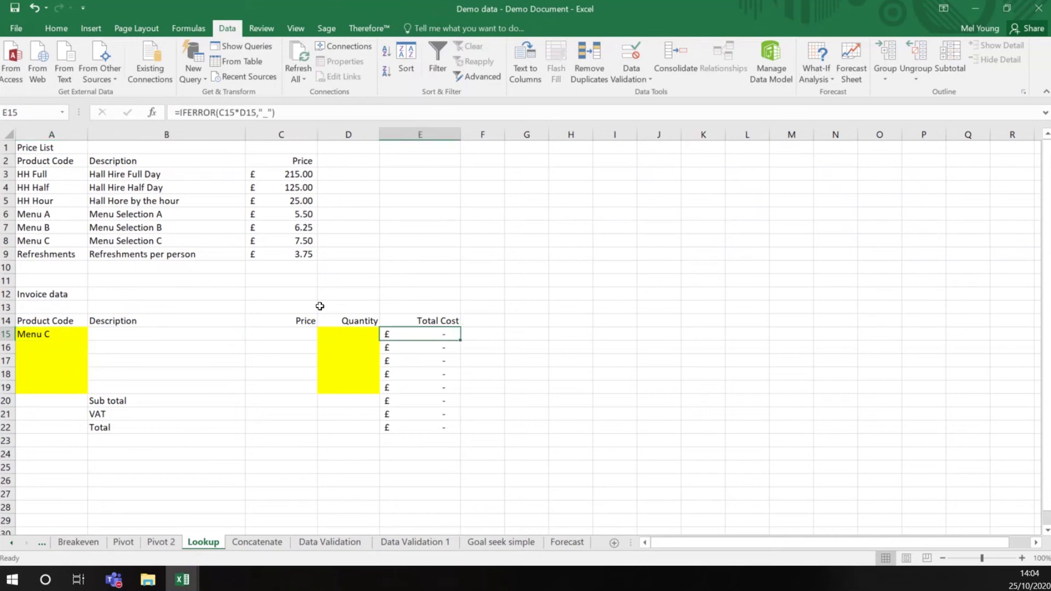
{"action": "key", "text": "Left"}
{"action": "key", "text": "Left"}
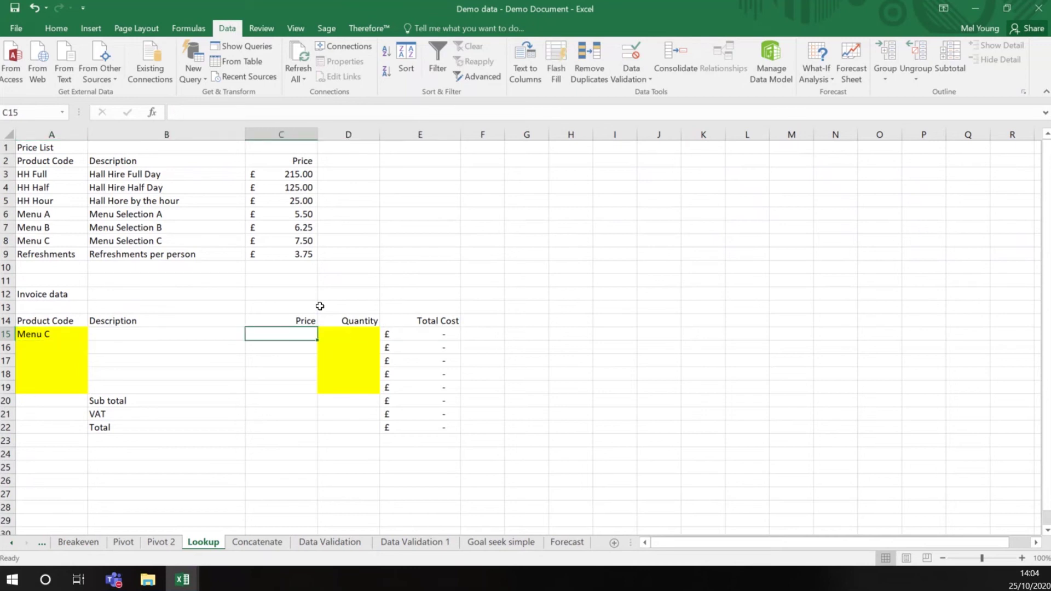
{"action": "key", "text": "Left"}
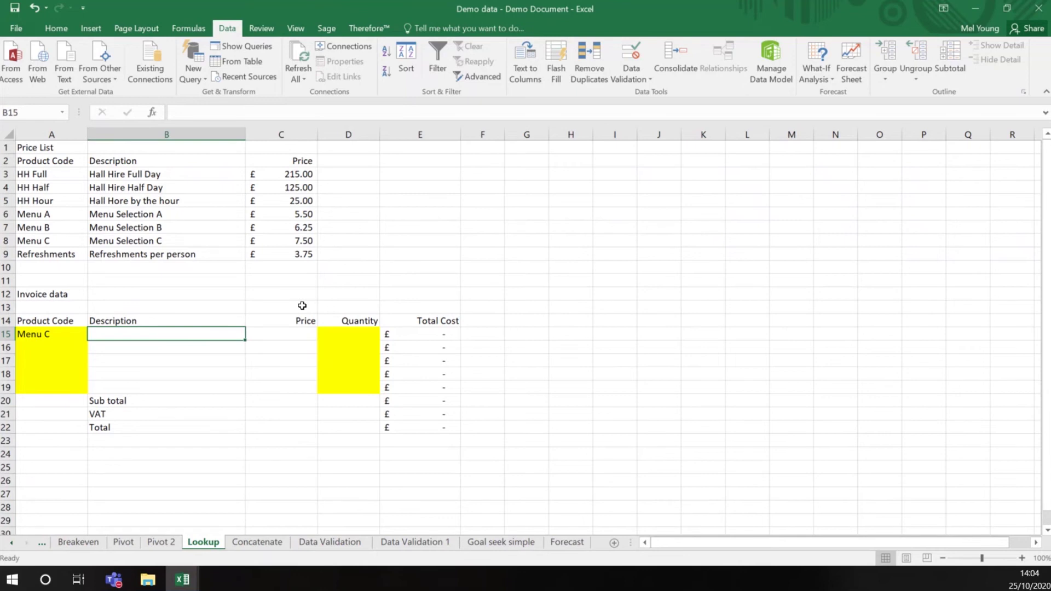
{"action": "left_click", "coordinate": [37, 334]}
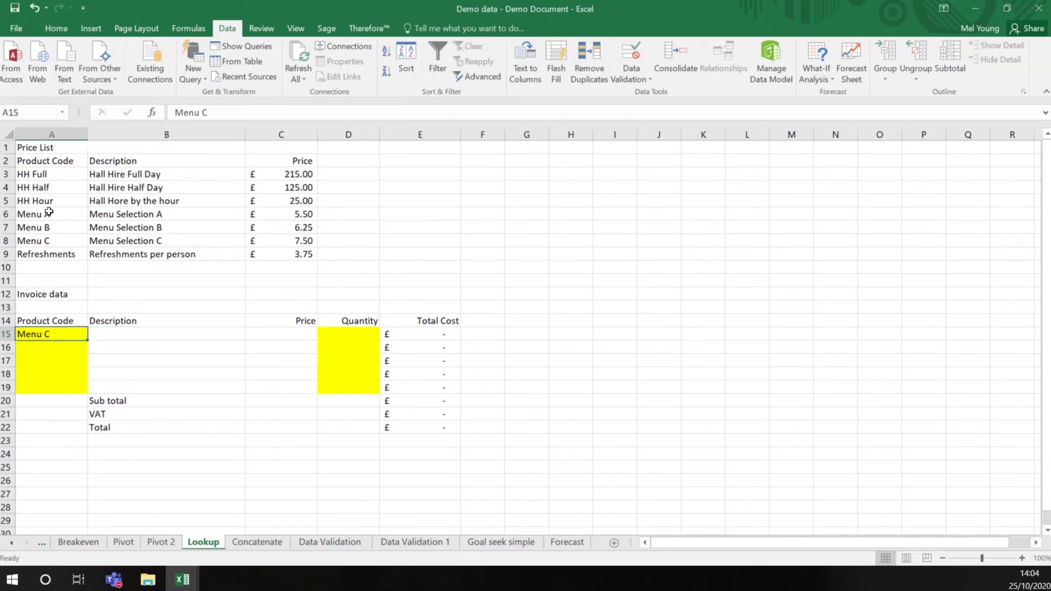
{"action": "left_click_drag", "start_coordinate": [37, 174], "coordinate": [281, 256]}
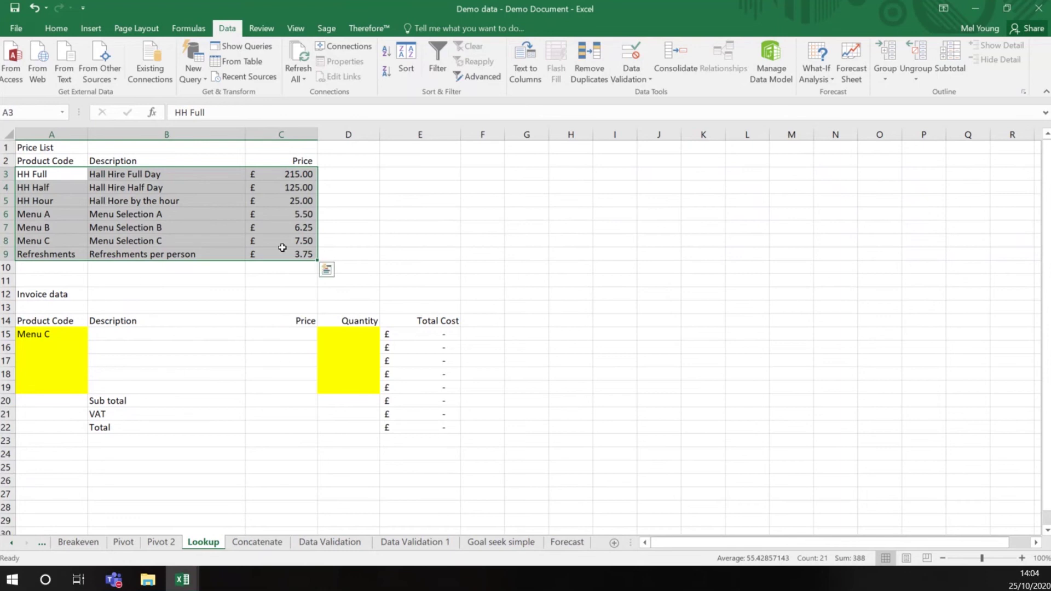
{"action": "left_click", "coordinate": [162, 337]}
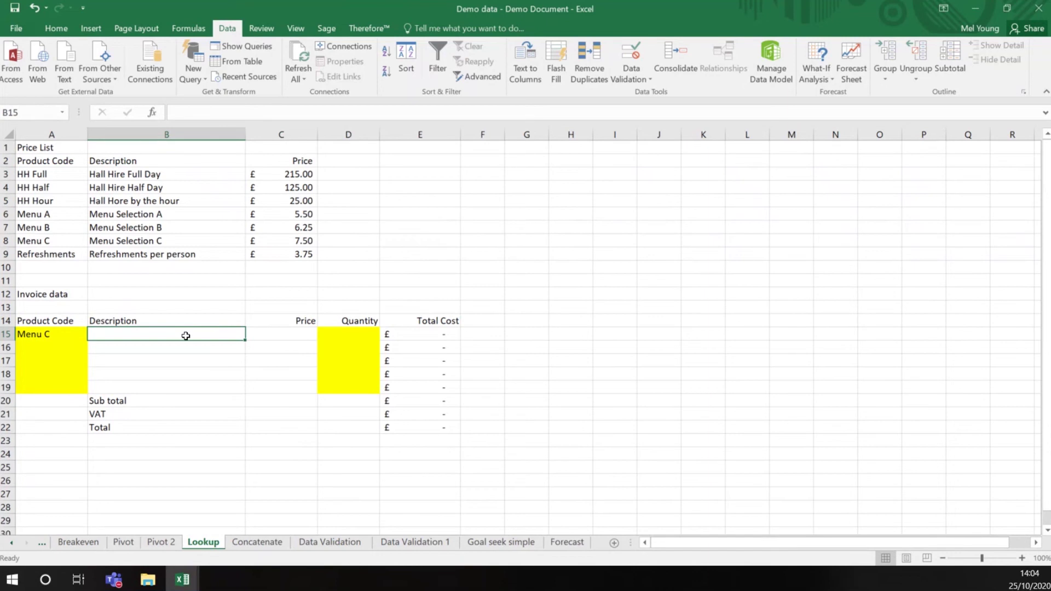
Step: Insert the VLOOKUP function into B15 by searching for 'vlookup'
{"action": "left_click", "coordinate": [152, 113]}
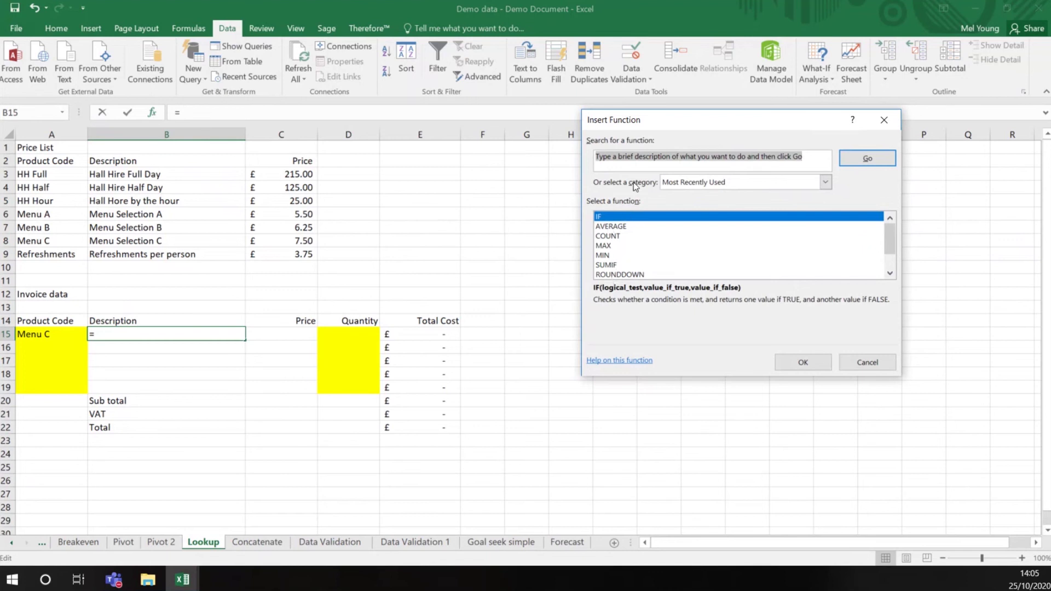
{"action": "type", "text": "vl"}
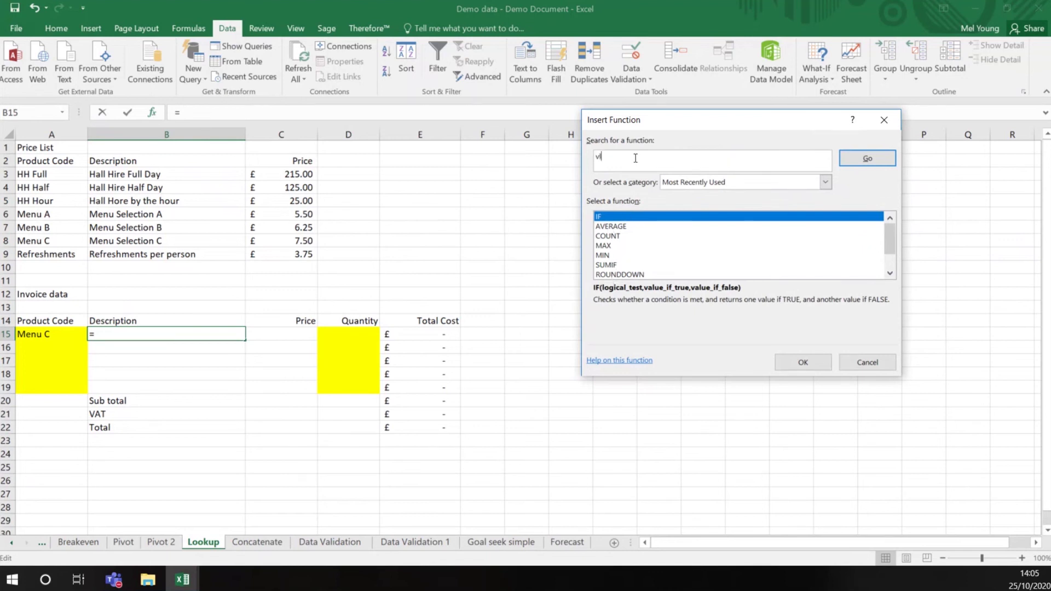
{"action": "type", "text": "ookup"}
{"action": "left_click", "coordinate": [858, 164]}
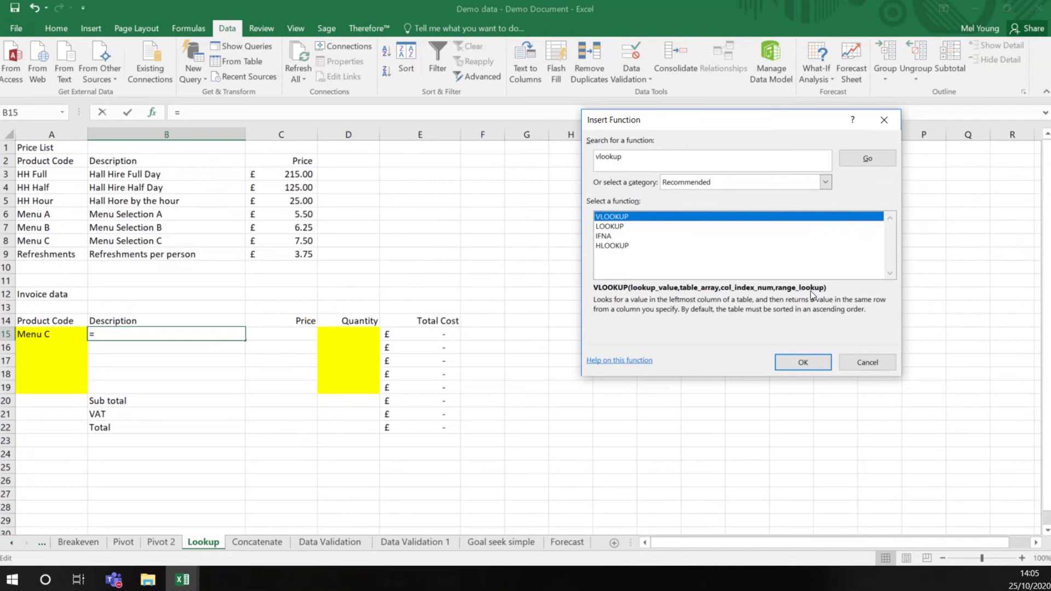
{"action": "left_click", "coordinate": [804, 363]}
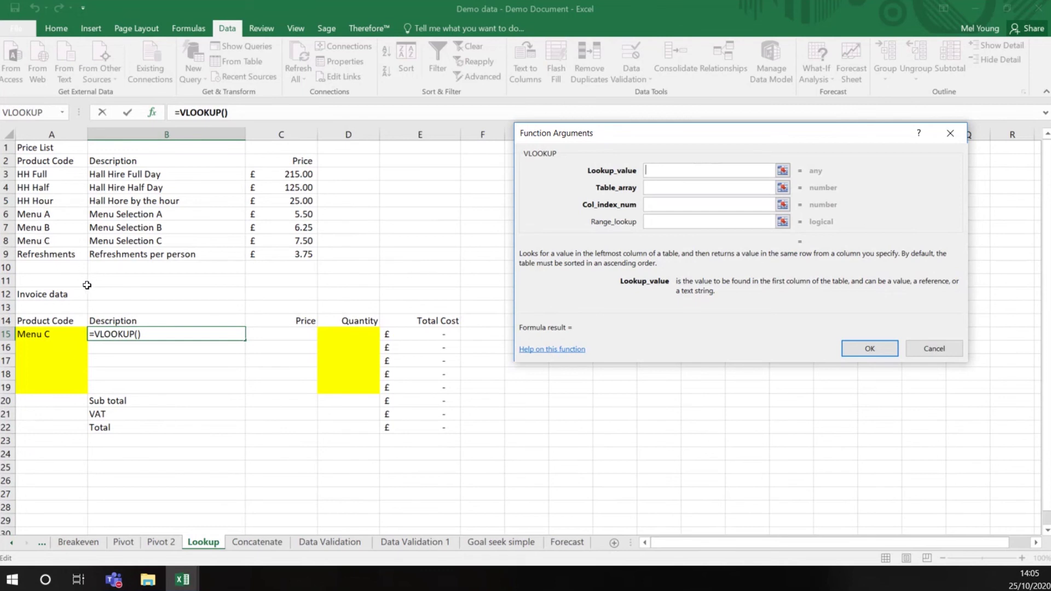
Step: Complete B15 as =VLOOKUP(A15,A2:C9,2) so it shows Menu Selection C
{"action": "left_click", "coordinate": [34, 334]}
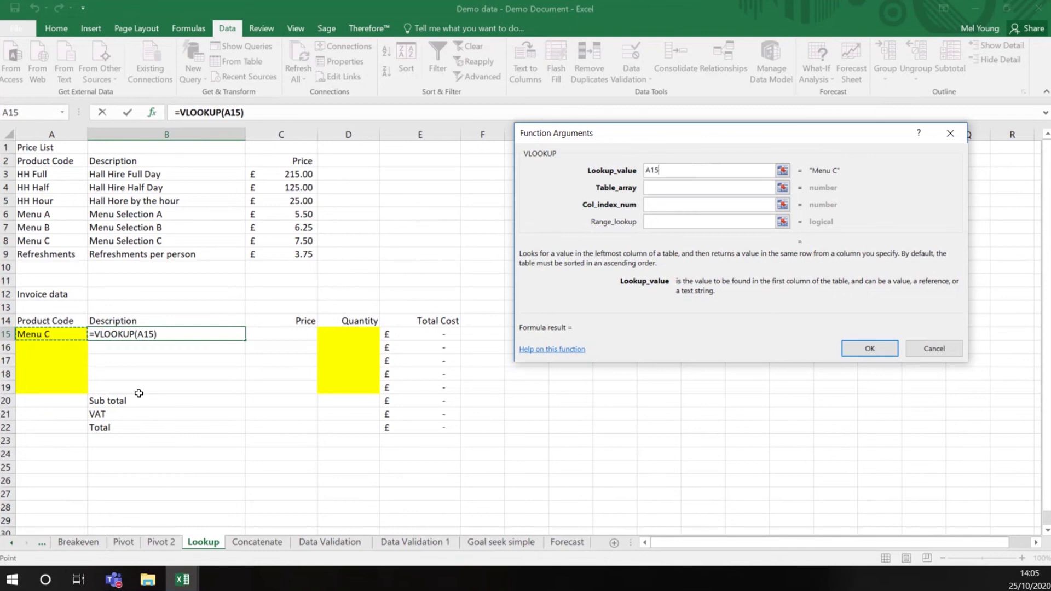
{"action": "left_click", "coordinate": [656, 188]}
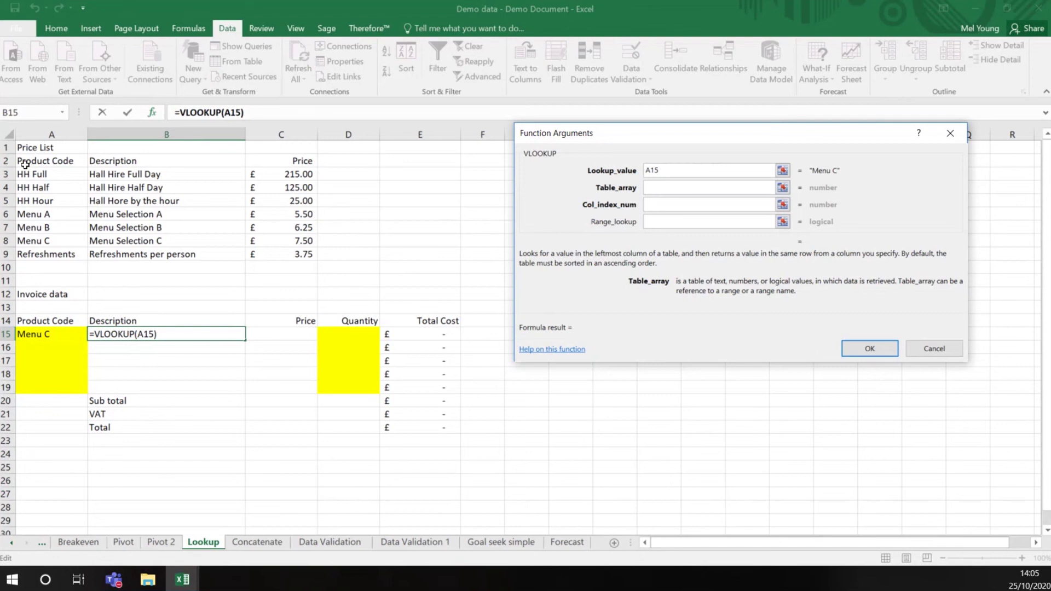
{"action": "left_click_drag", "start_coordinate": [23, 163], "coordinate": [280, 258]}
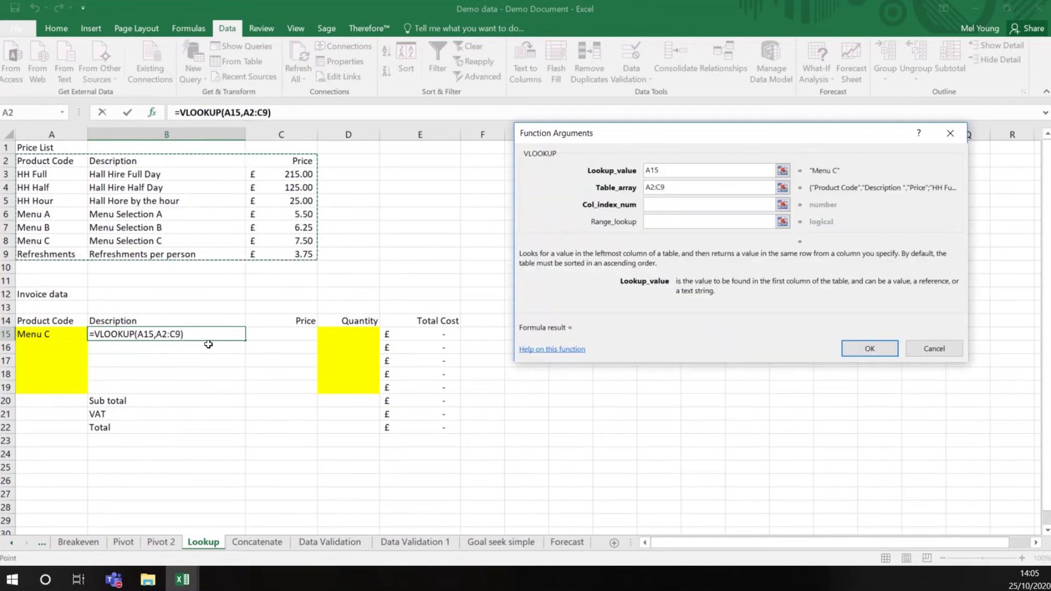
{"action": "left_click", "coordinate": [656, 204]}
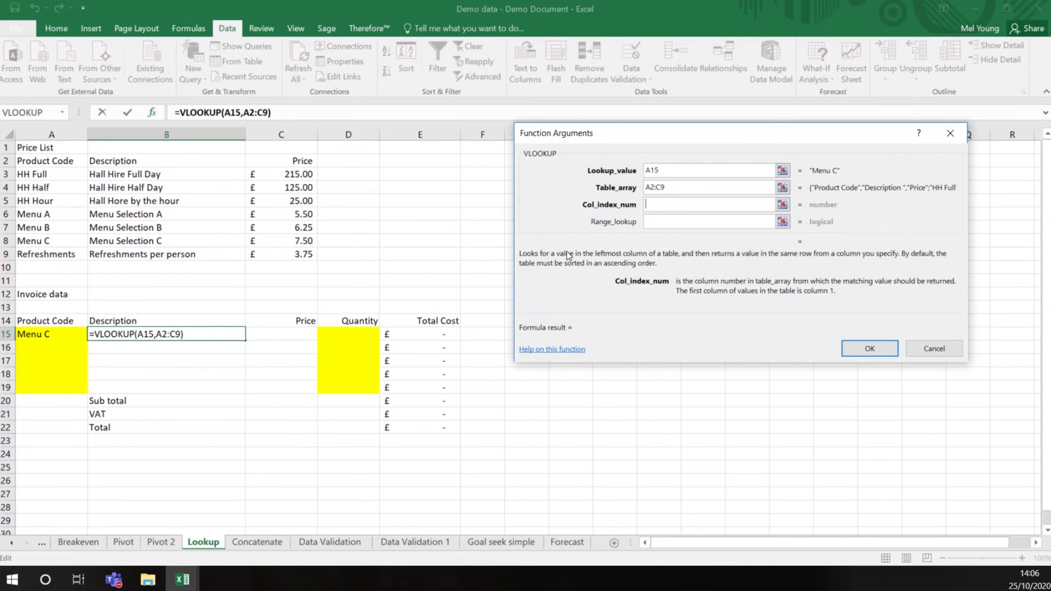
{"action": "type", "text": "2"}
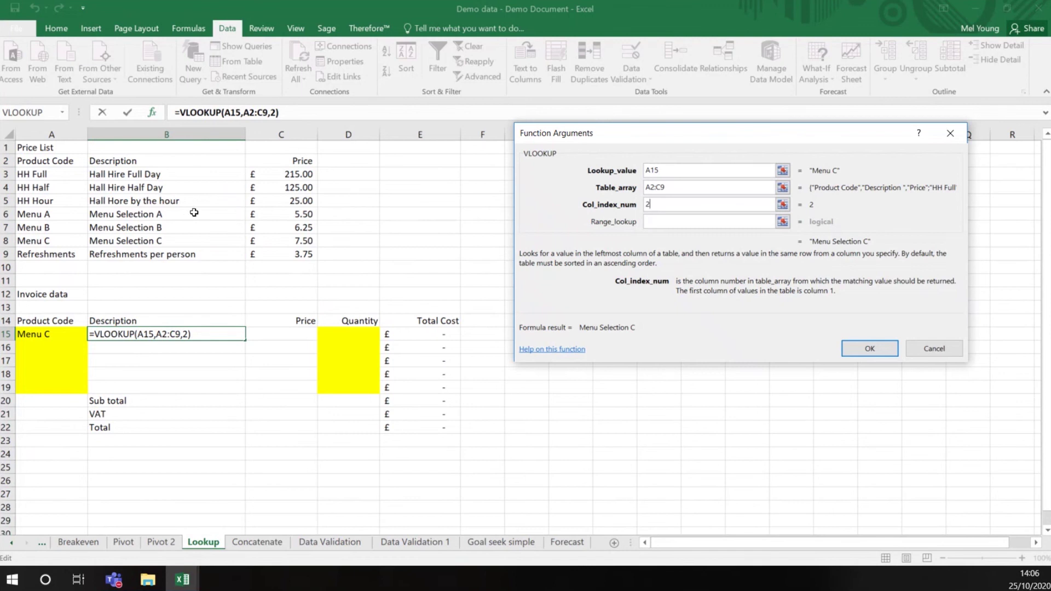
{"action": "left_click", "coordinate": [884, 351]}
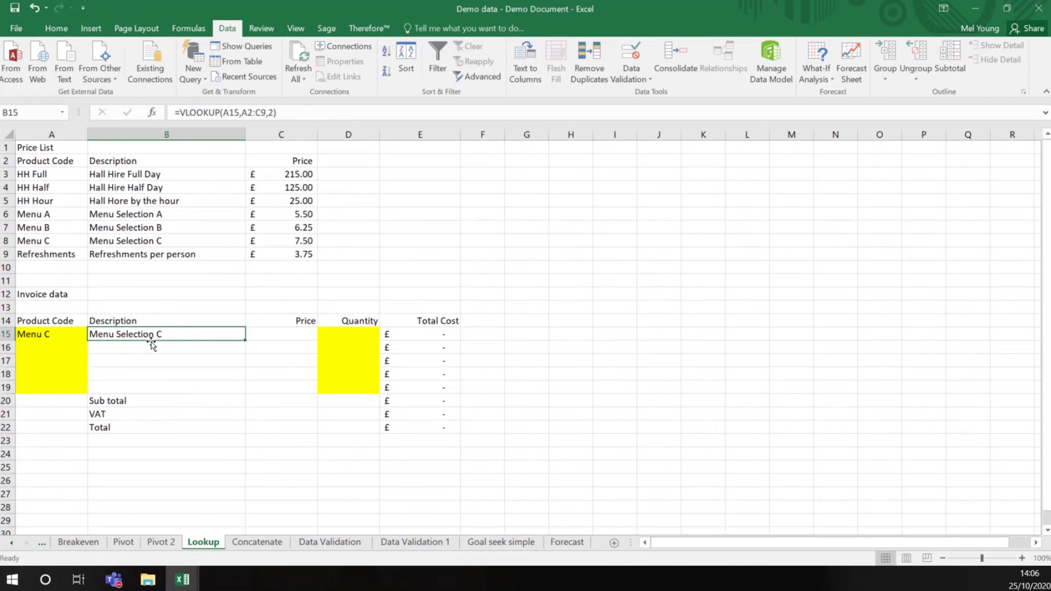
Step: Check the result against B8 and A15, then select price cell C15
{"action": "left_click", "coordinate": [146, 243]}
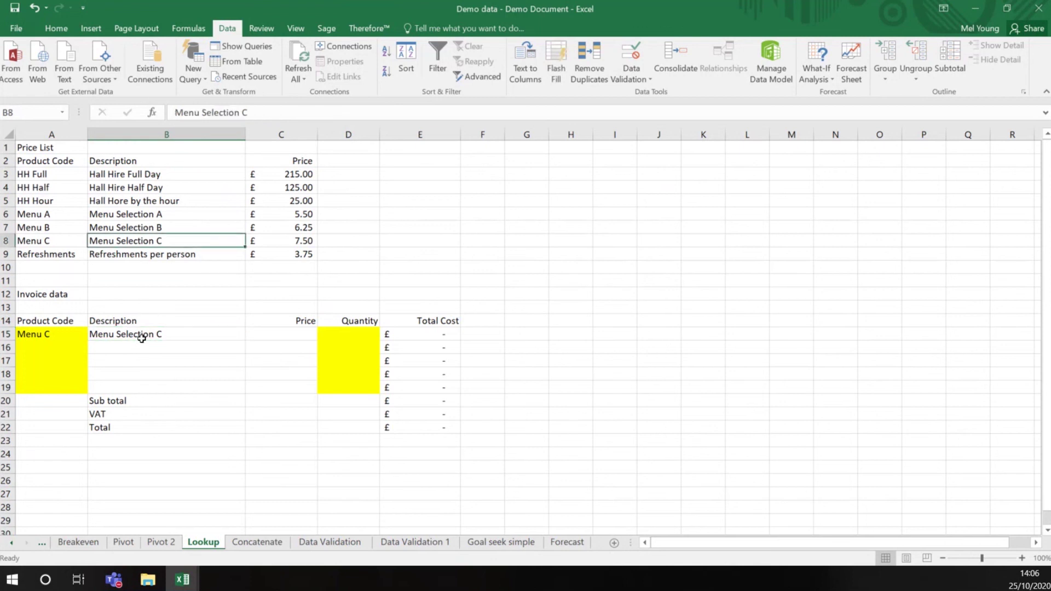
{"action": "left_click", "coordinate": [48, 335]}
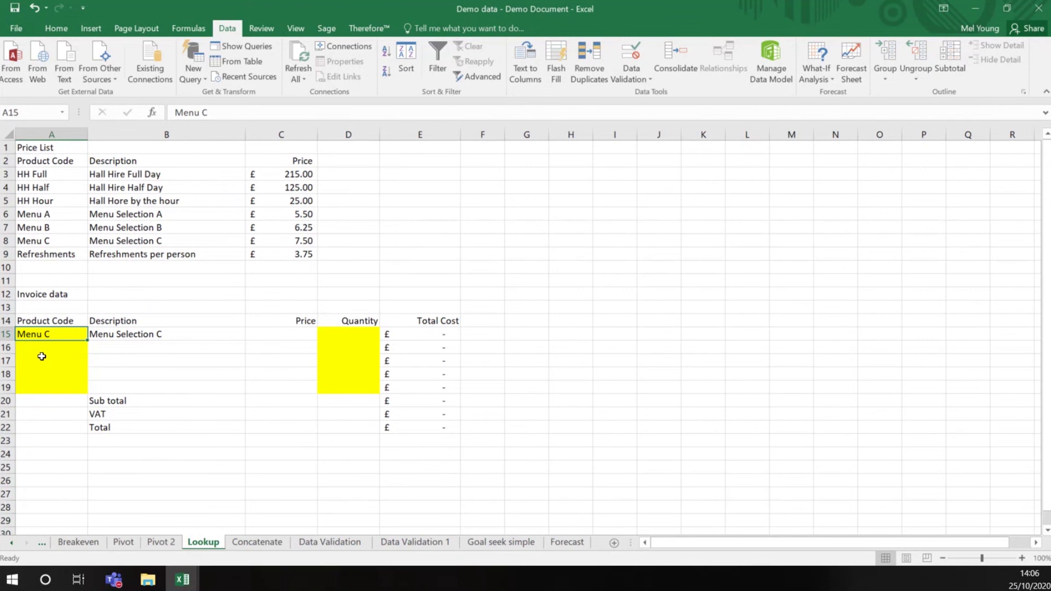
{"action": "left_click", "coordinate": [280, 335]}
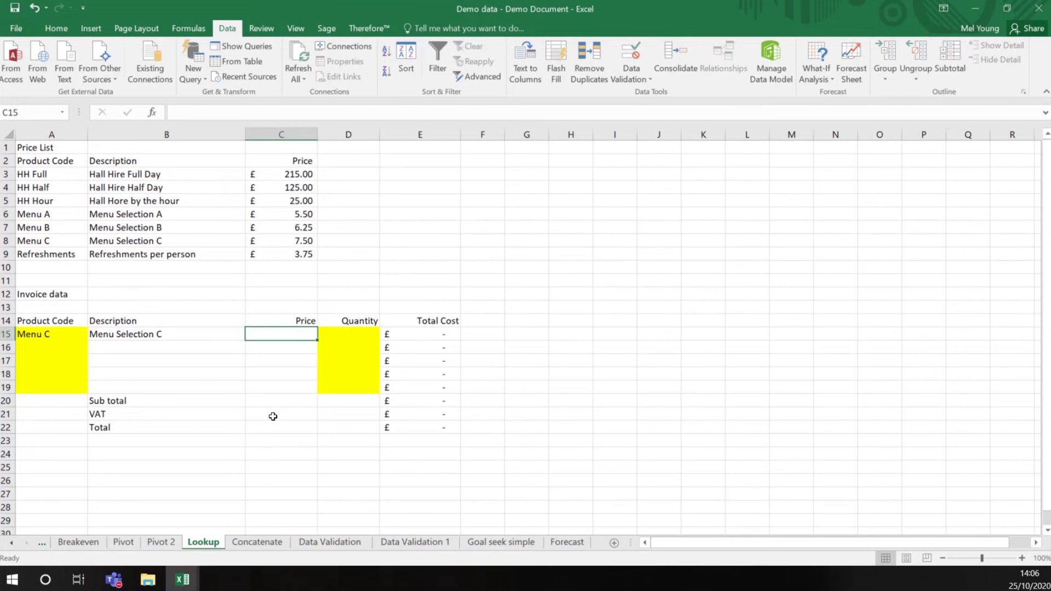
Step: Enter =VLOOKUP(A15,A2:C9,3) in C15 so Menu C's price shows £7.50
{"action": "left_click", "coordinate": [153, 113]}
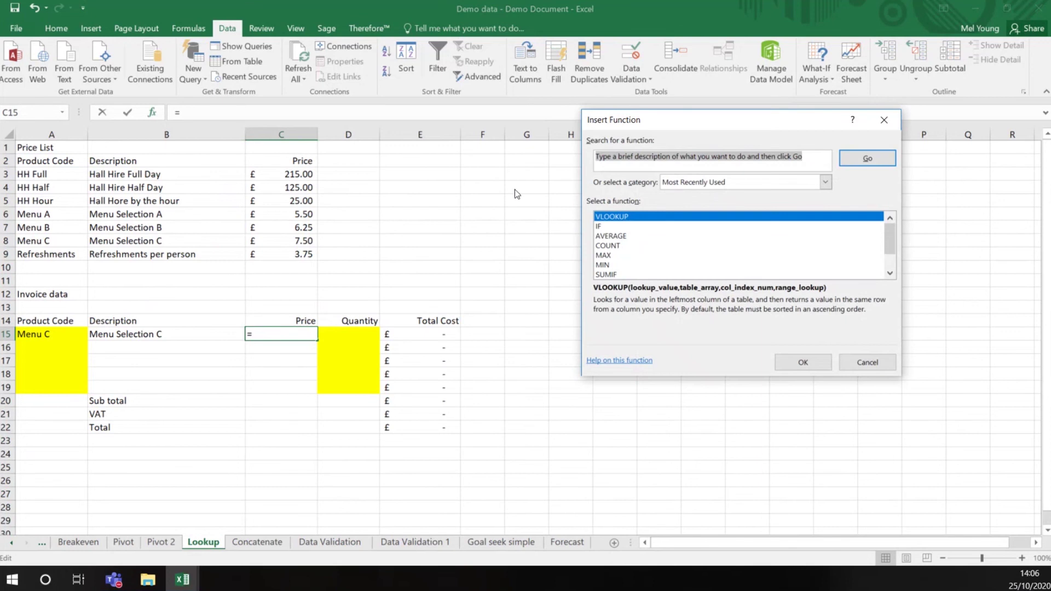
{"action": "left_click", "coordinate": [653, 221]}
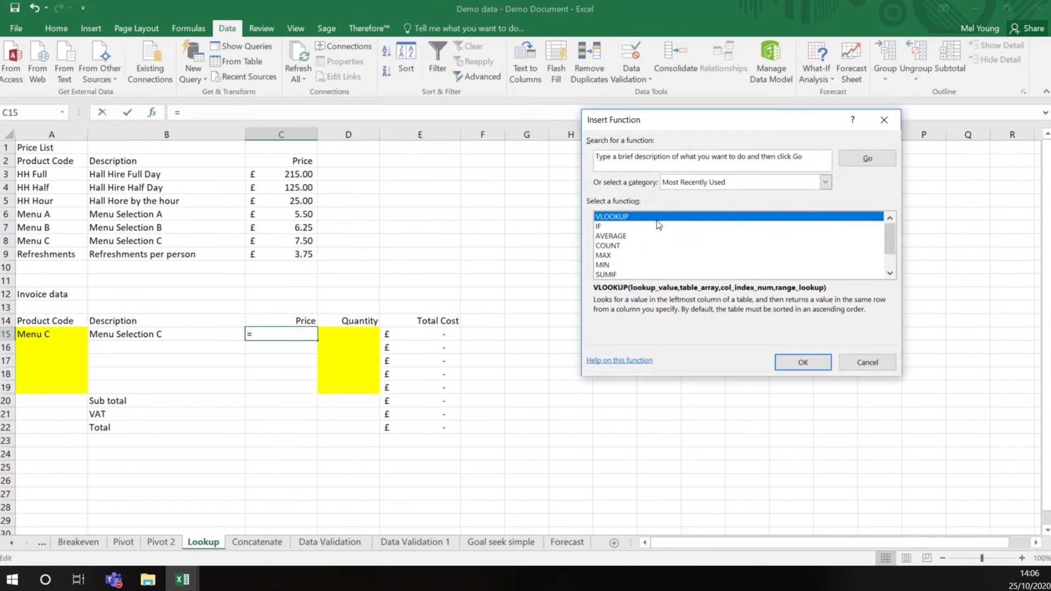
{"action": "left_click", "coordinate": [799, 365]}
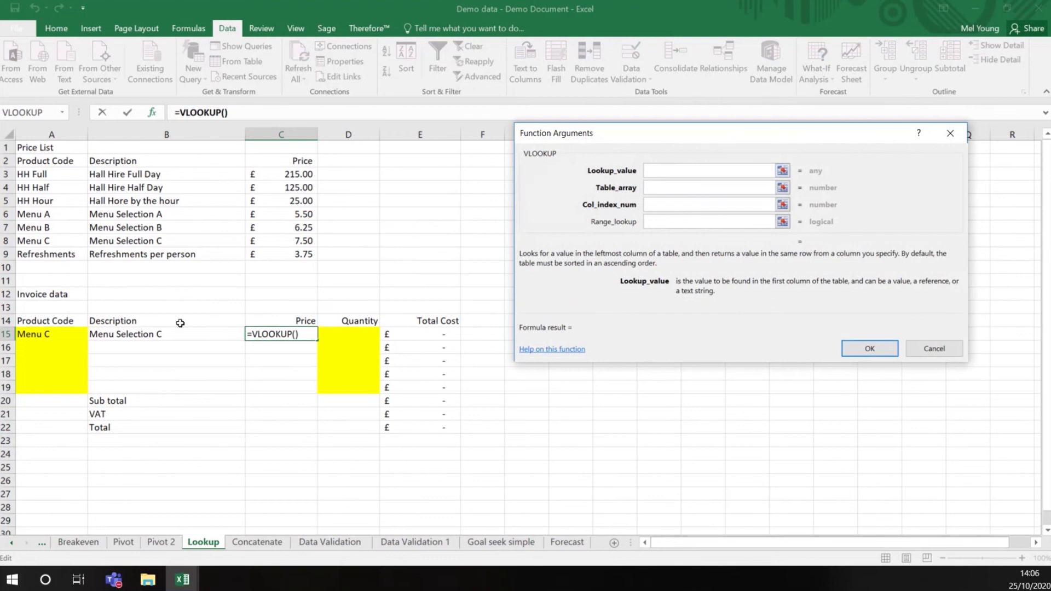
{"action": "left_click", "coordinate": [39, 335]}
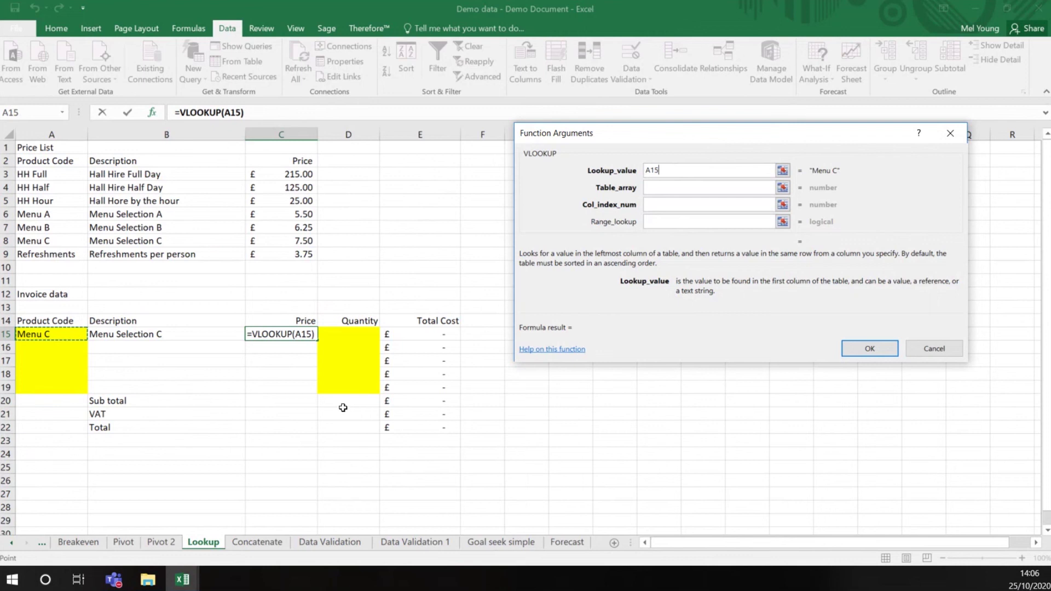
{"action": "left_click", "coordinate": [653, 187]}
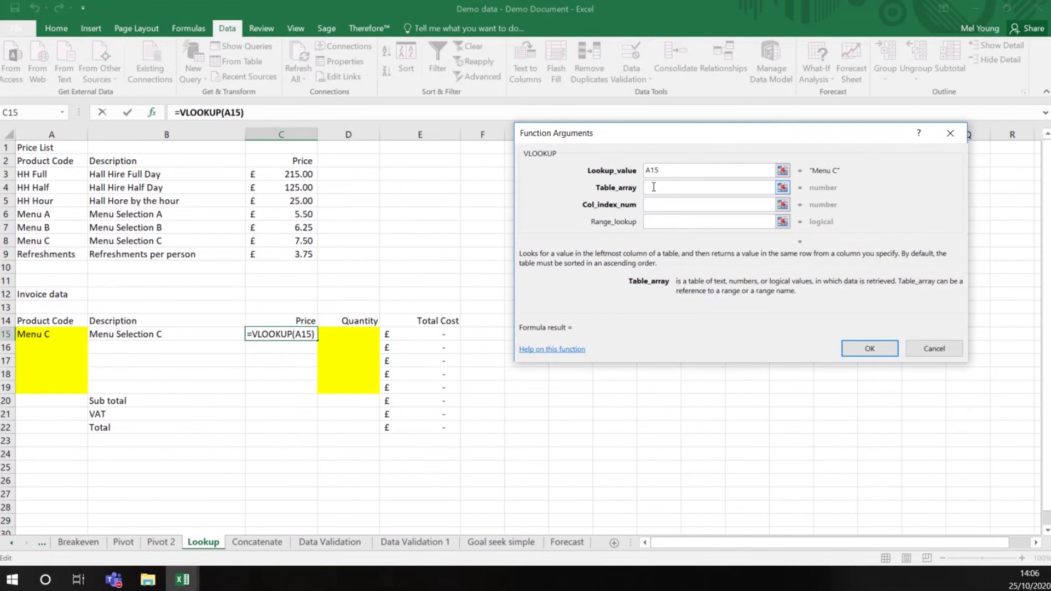
{"action": "left_click_drag", "start_coordinate": [44, 162], "coordinate": [279, 255]}
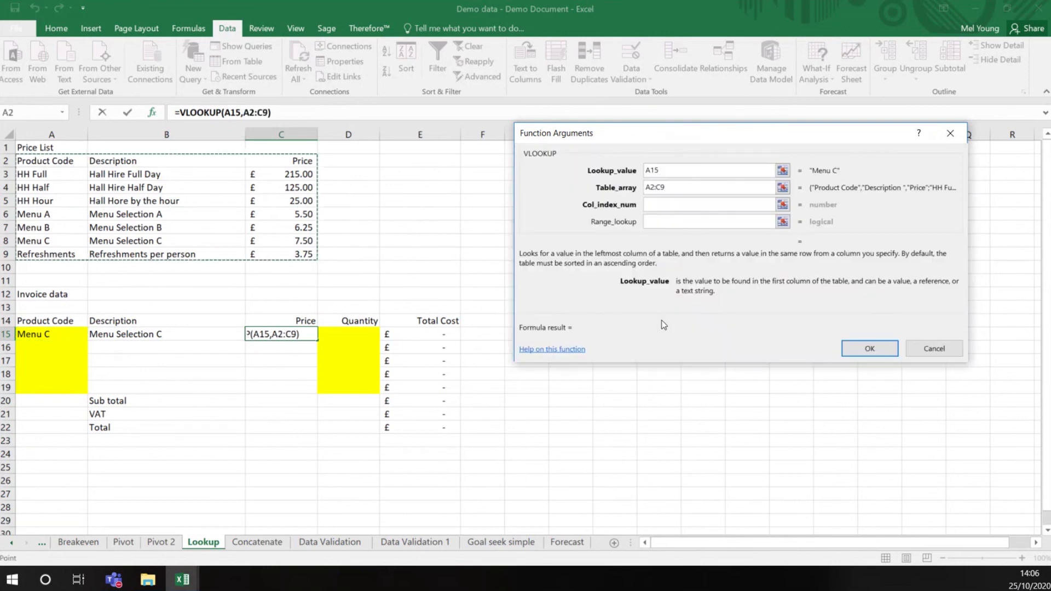
{"action": "left_click", "coordinate": [669, 205]}
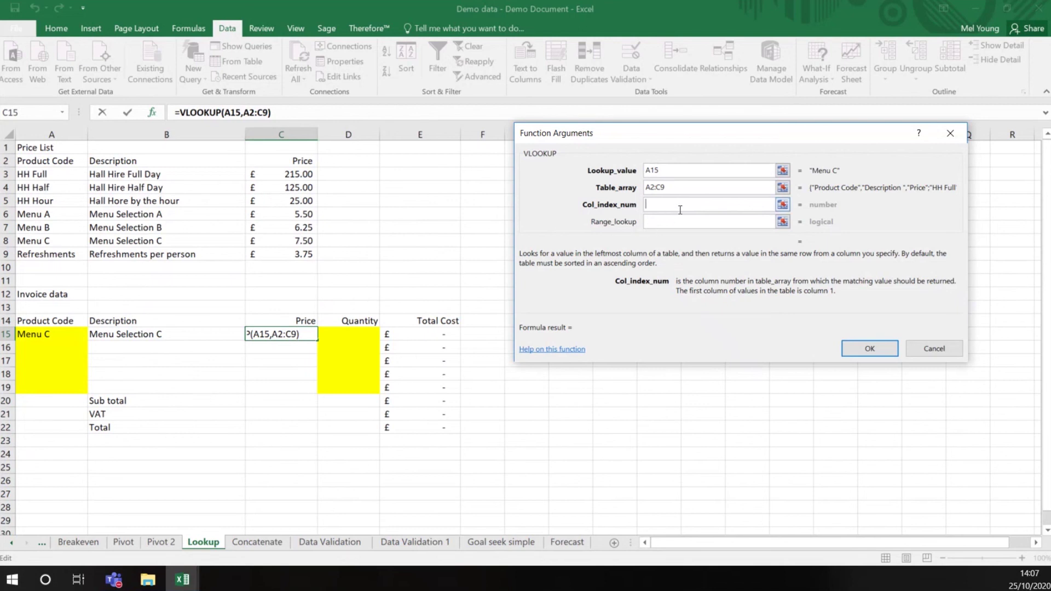
{"action": "type", "text": "3"}
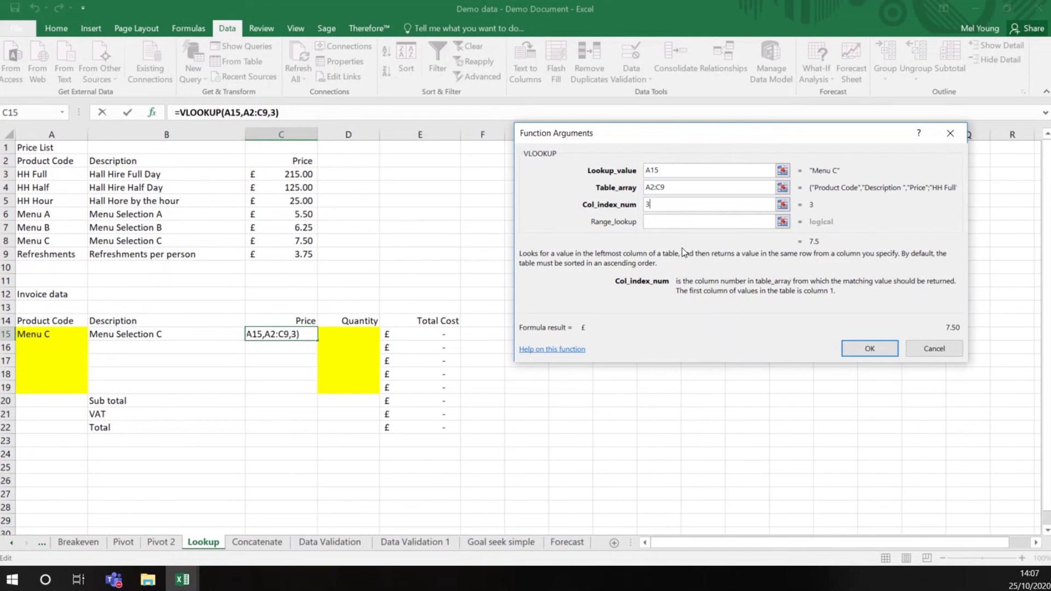
{"action": "left_click", "coordinate": [876, 350]}
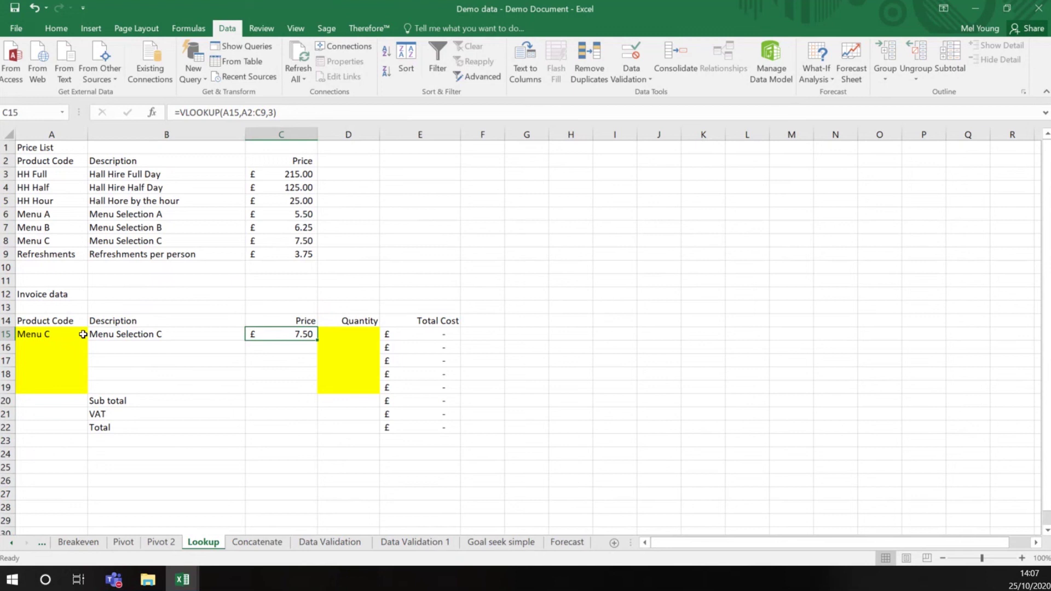
Step: Fill the B15:C15 lookup formulas down through row 19
{"action": "left_click", "coordinate": [133, 335]}
{"action": "left_click_drag", "start_coordinate": [236, 335], "coordinate": [318, 394]}
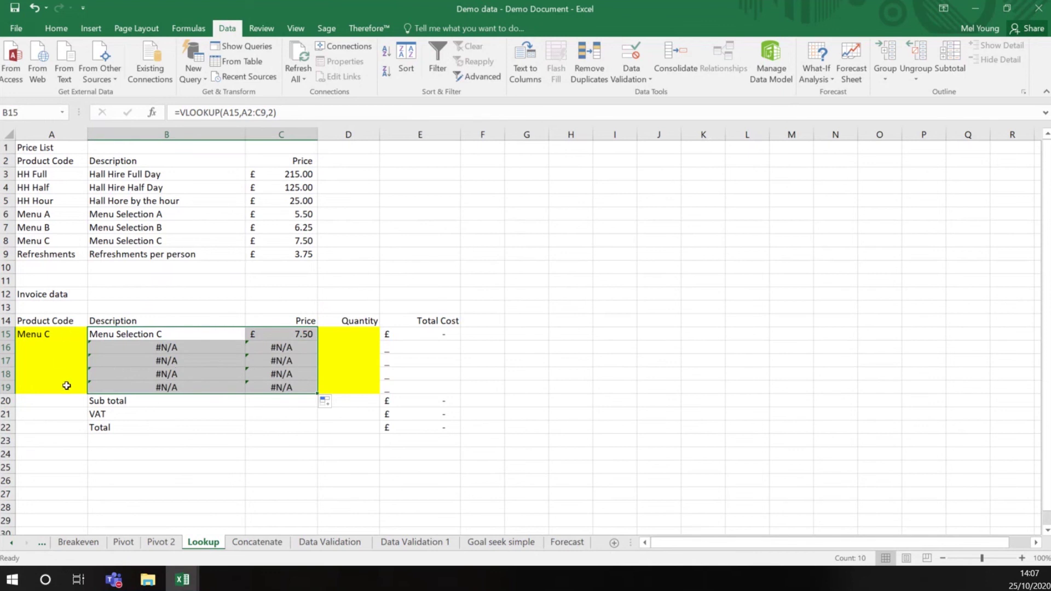
{"action": "left_click", "coordinate": [40, 346]}
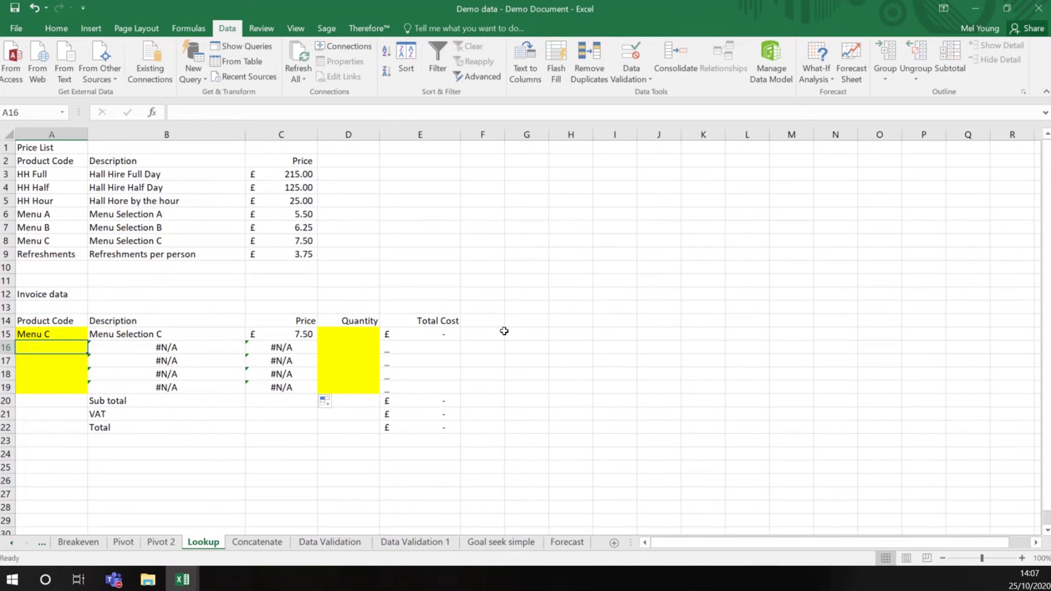
Step: Enter HH Full in A16 and Refreshments in A17 as product codes
{"action": "type", "text": "HH Fykl"}
{"action": "key", "text": "BackSpace"}
{"action": "key", "text": "BackSpace"}
{"action": "key", "text": "BackSpace"}
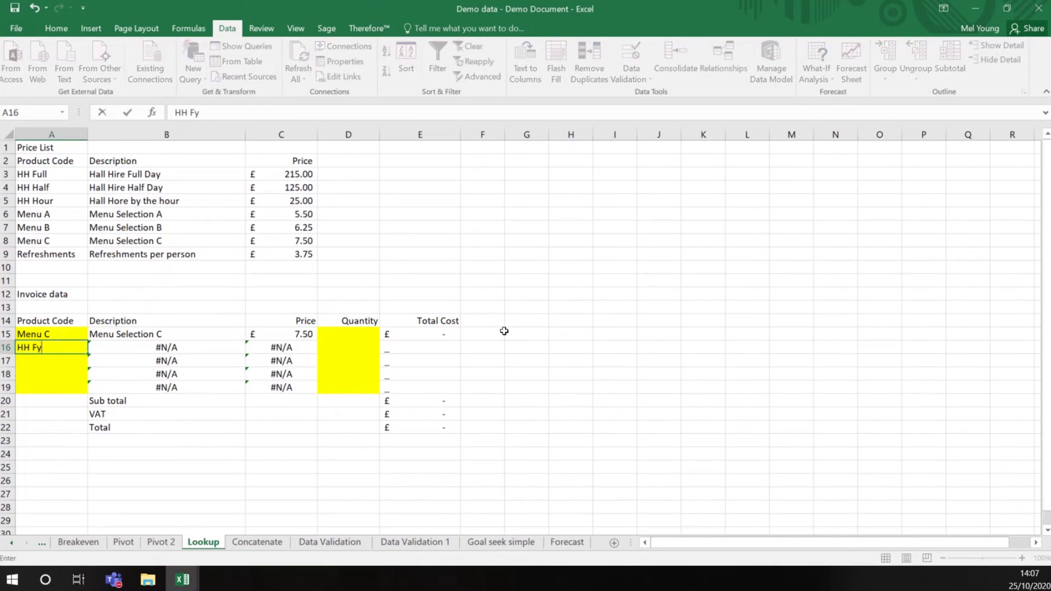
{"action": "type", "text": "ull"}
{"action": "key", "text": "Return"}
{"action": "key", "text": "Up"}
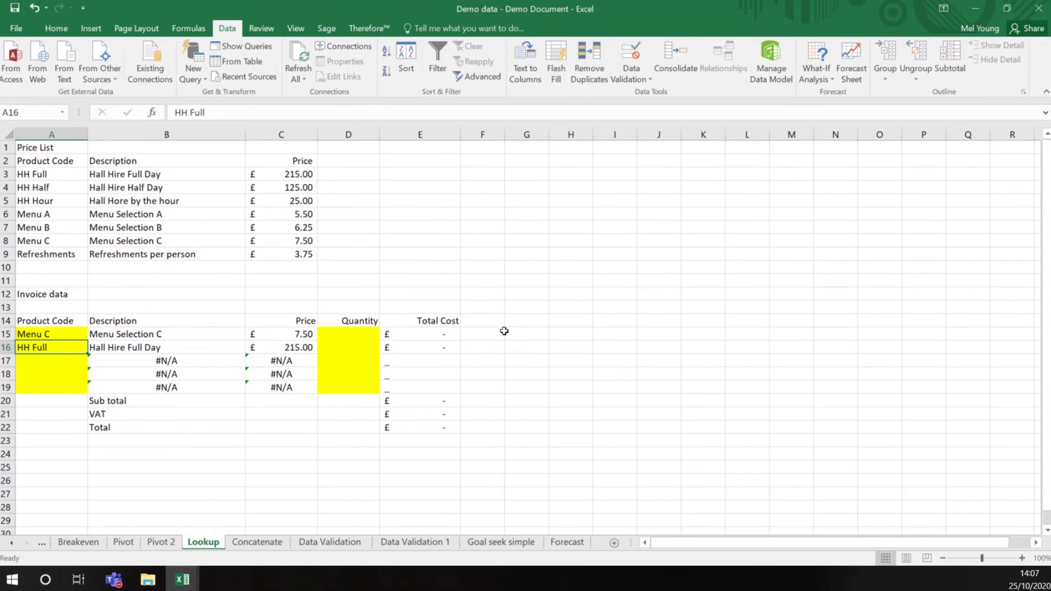
{"action": "key", "text": "Down"}
{"action": "type", "text": "r"}
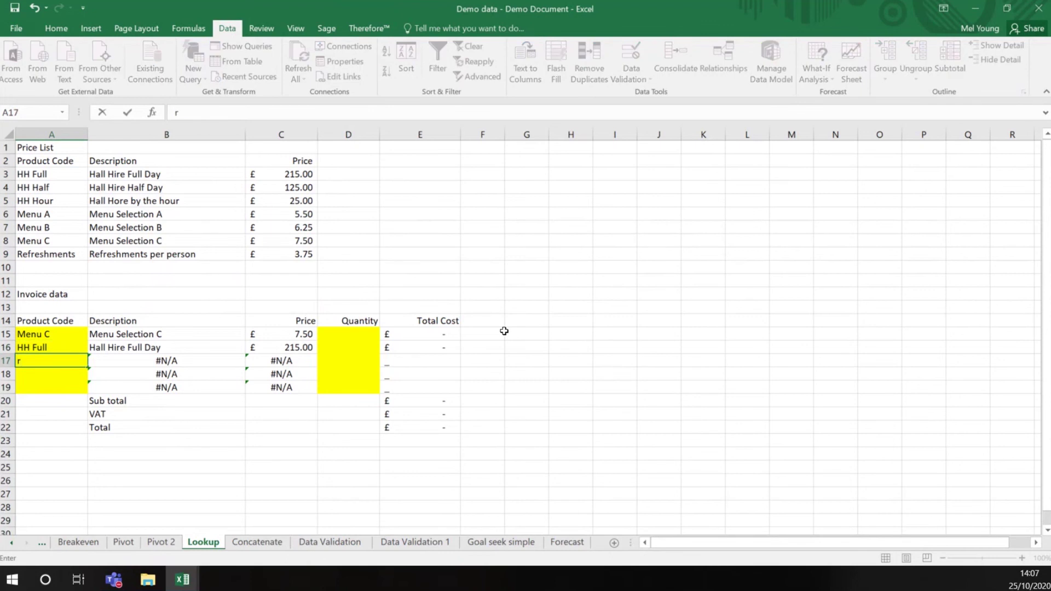
{"action": "type", "text": "Refreshments"}
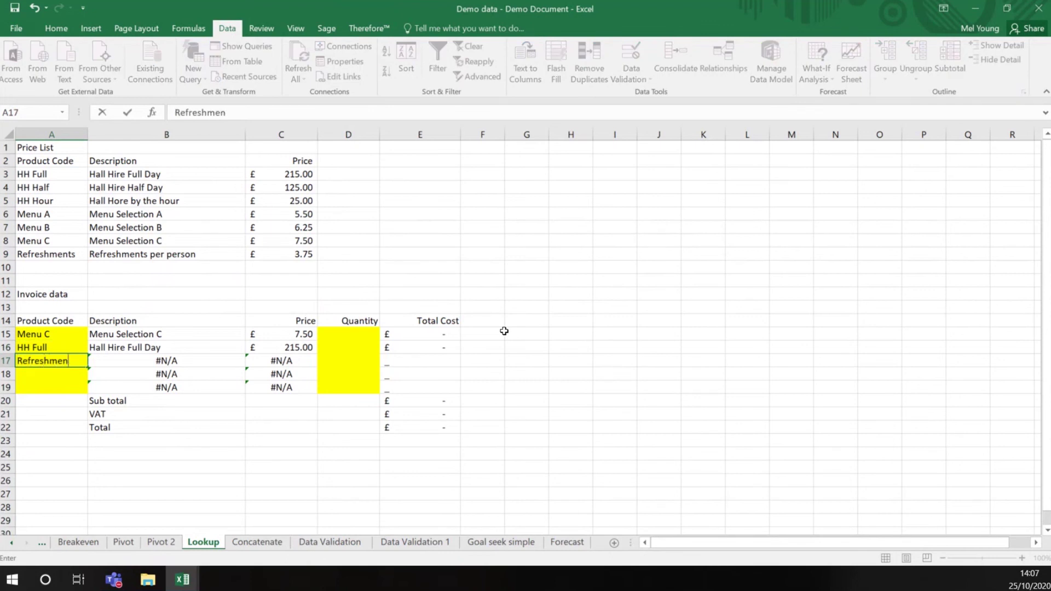
{"action": "key", "text": "Return"}
{"action": "key", "text": "Up"}
{"action": "key", "text": "Right"}
{"action": "key", "text": "Right"}
{"action": "key", "text": "Right"}
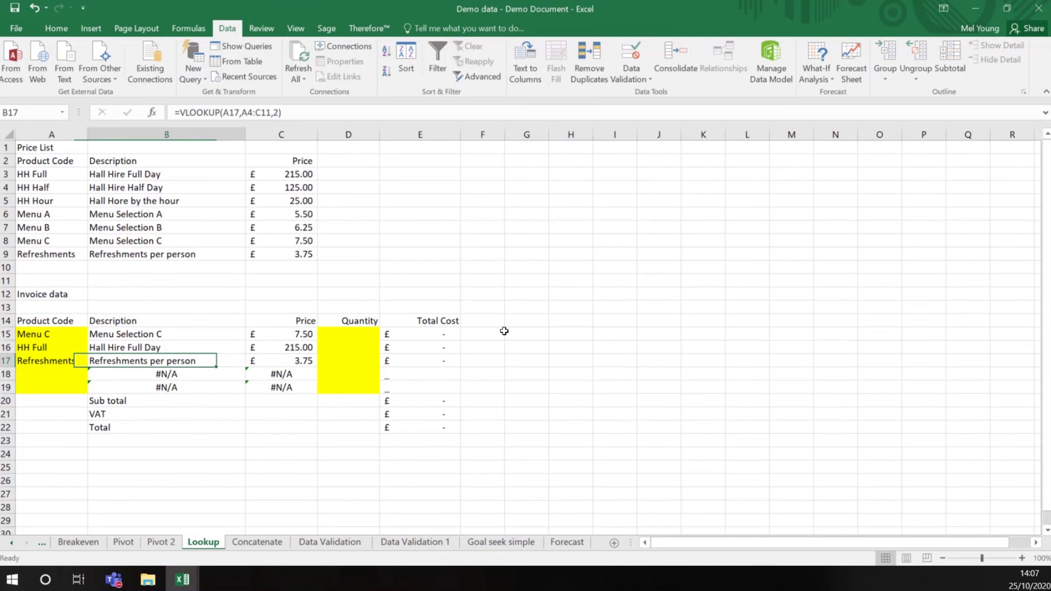
Step: Enter quantities 30, 1 and 30 for Menu C, HH Full and Refreshments
{"action": "key", "text": "Up"}
{"action": "key", "text": "Up"}
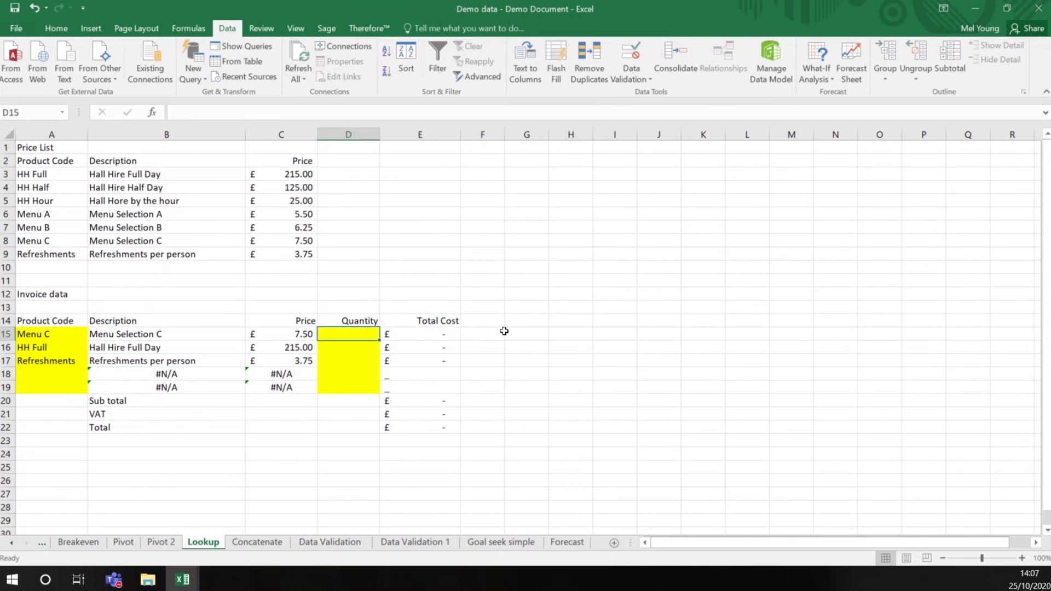
{"action": "key", "text": "Down"}
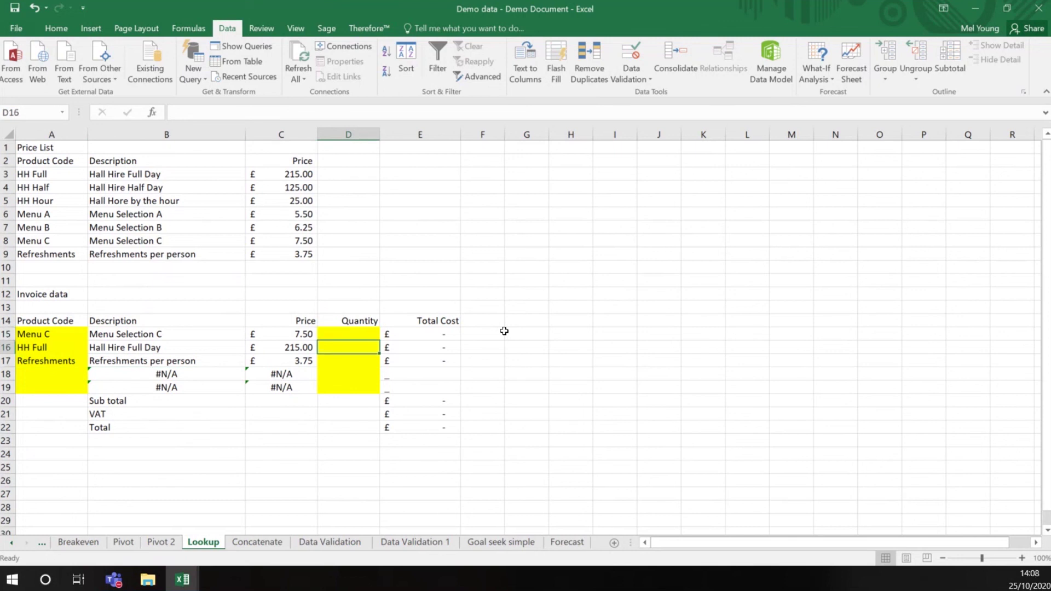
{"action": "type", "text": "1"}
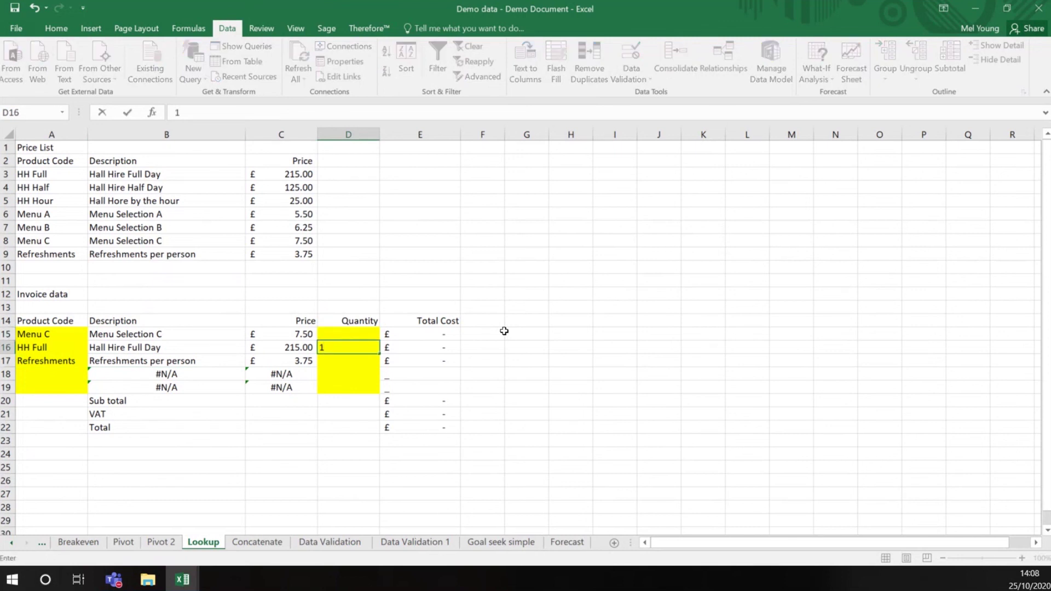
{"action": "key", "text": "Up"}
{"action": "type", "text": "30"}
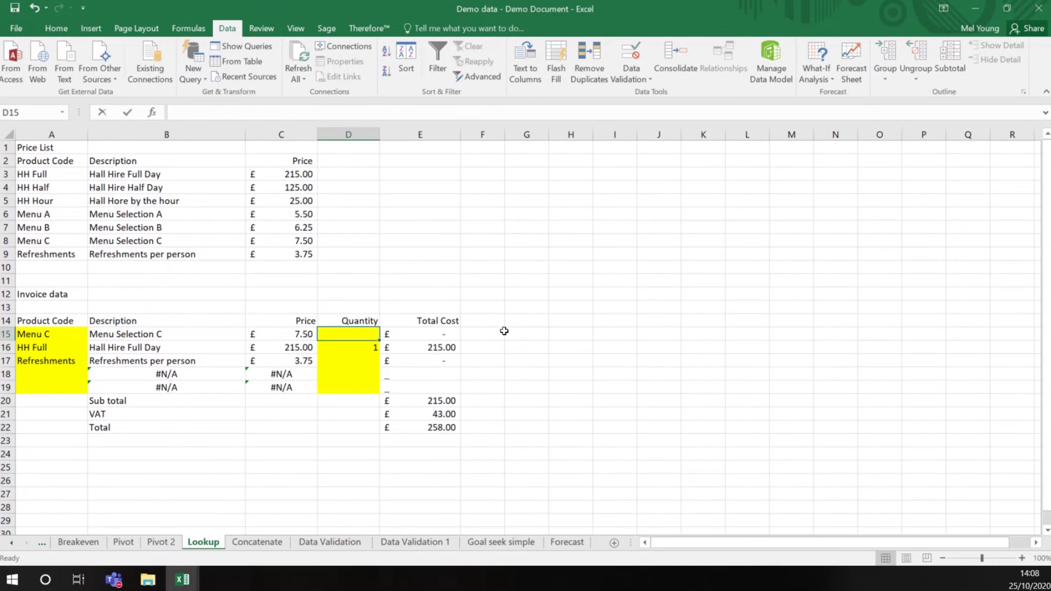
{"action": "key", "text": "Return"}
{"action": "key", "text": "Down"}
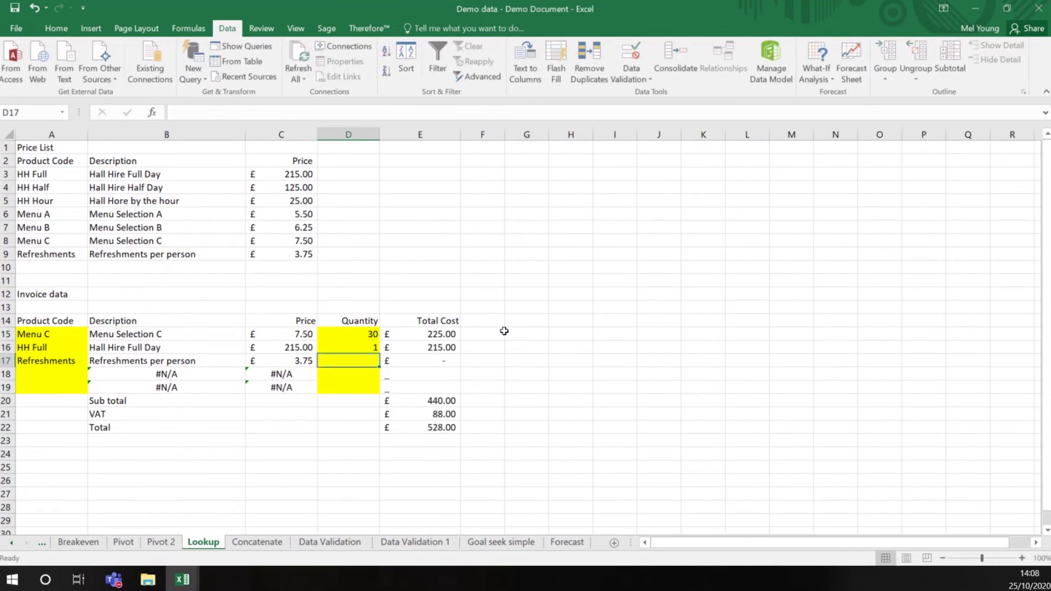
{"action": "type", "text": "30"}
{"action": "key", "text": "Return"}
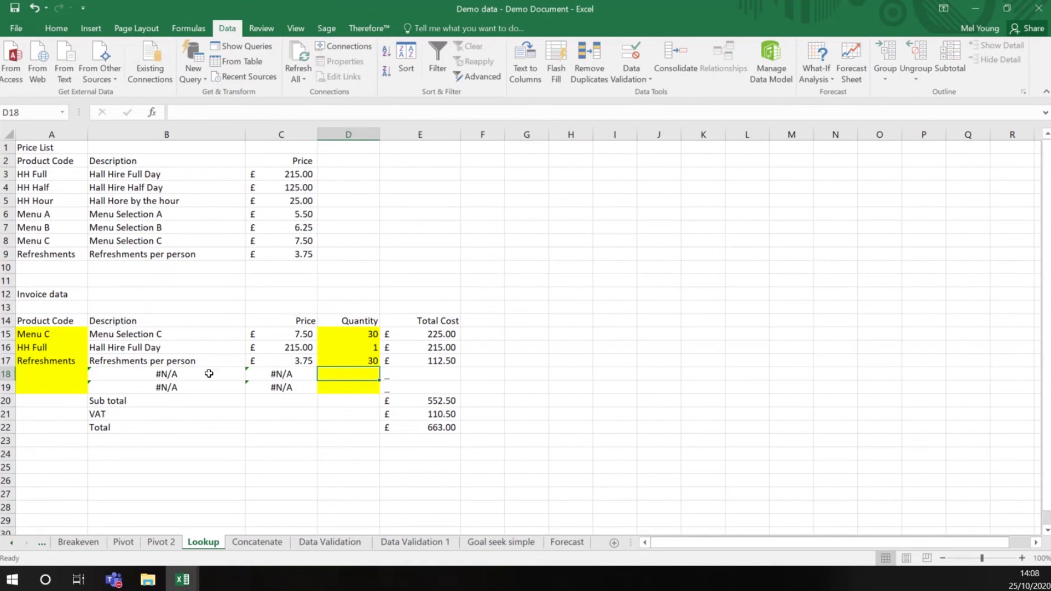
{"action": "left_click", "coordinate": [142, 334]}
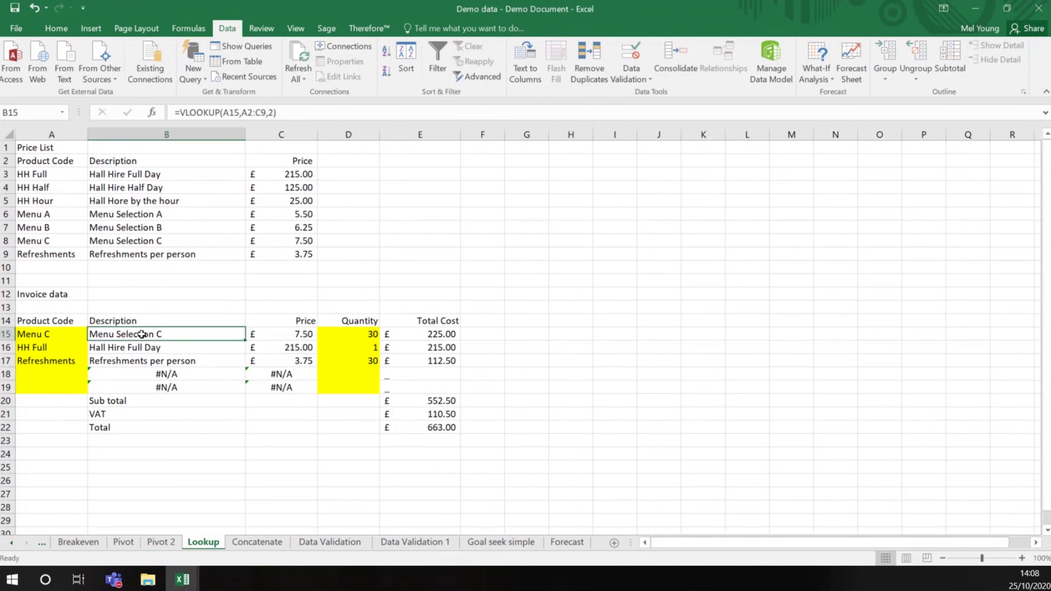